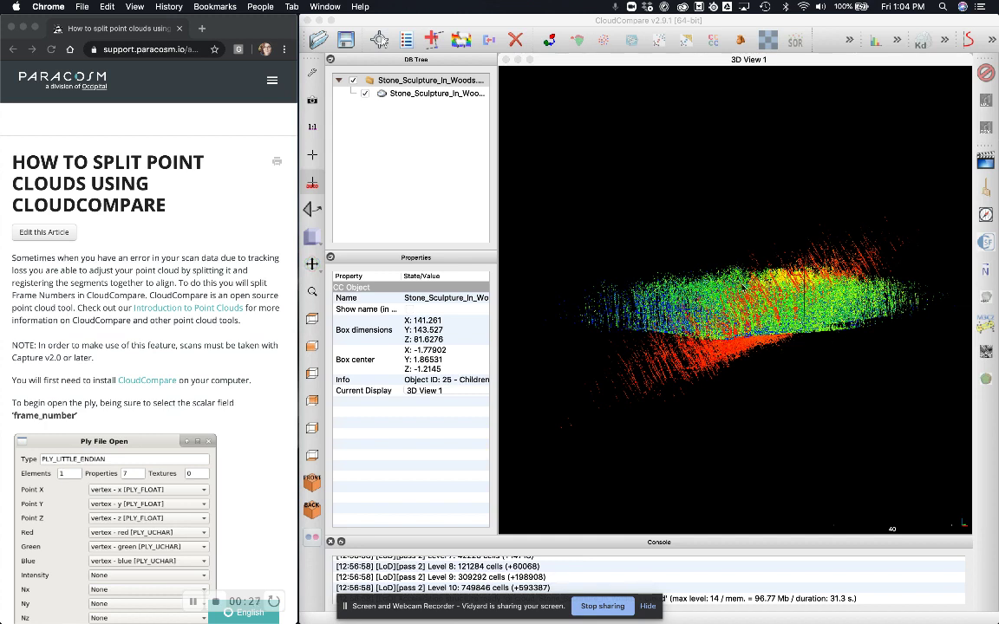
left_click(253, 278)
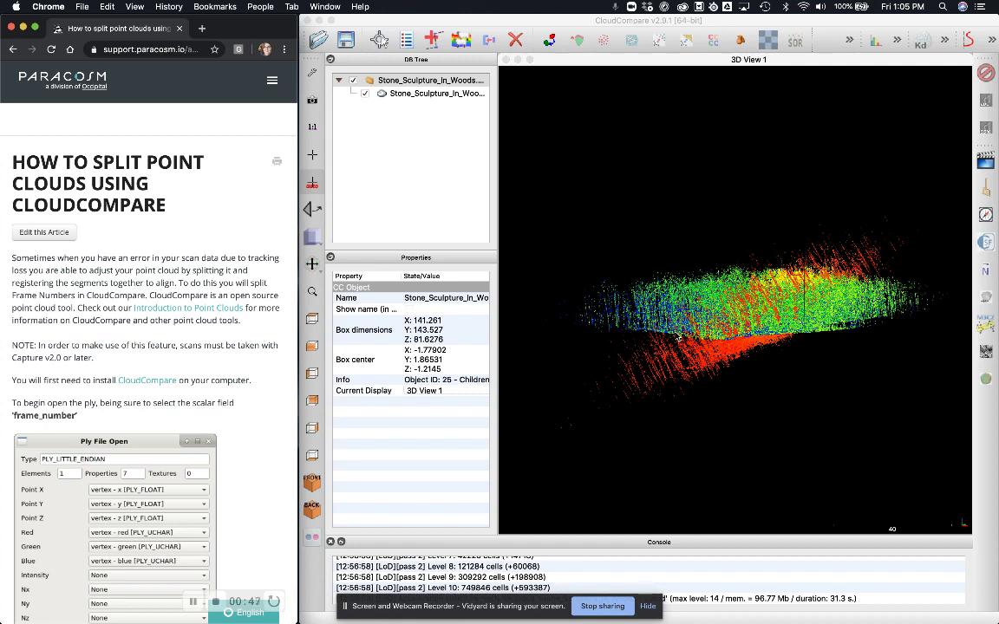
left_click(706, 292)
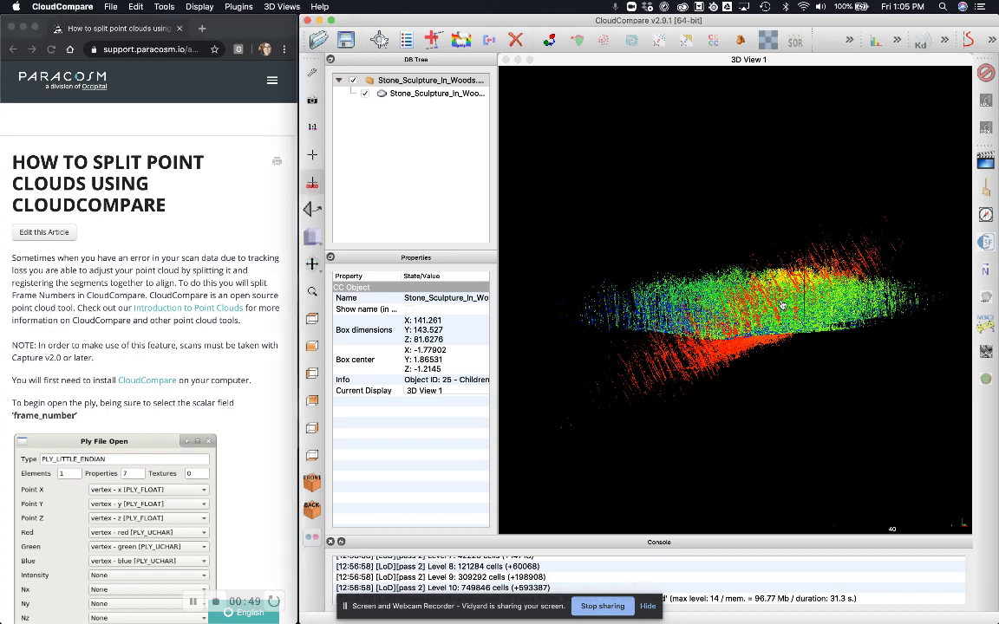
left_click_drag(781, 305, 784, 313)
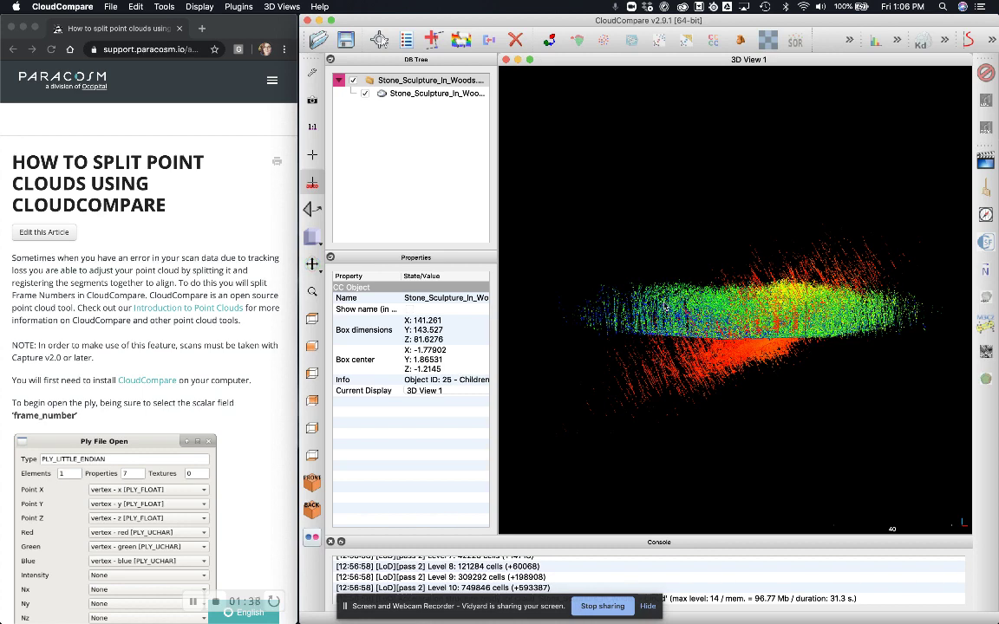
left_click_drag(689, 272, 766, 291)
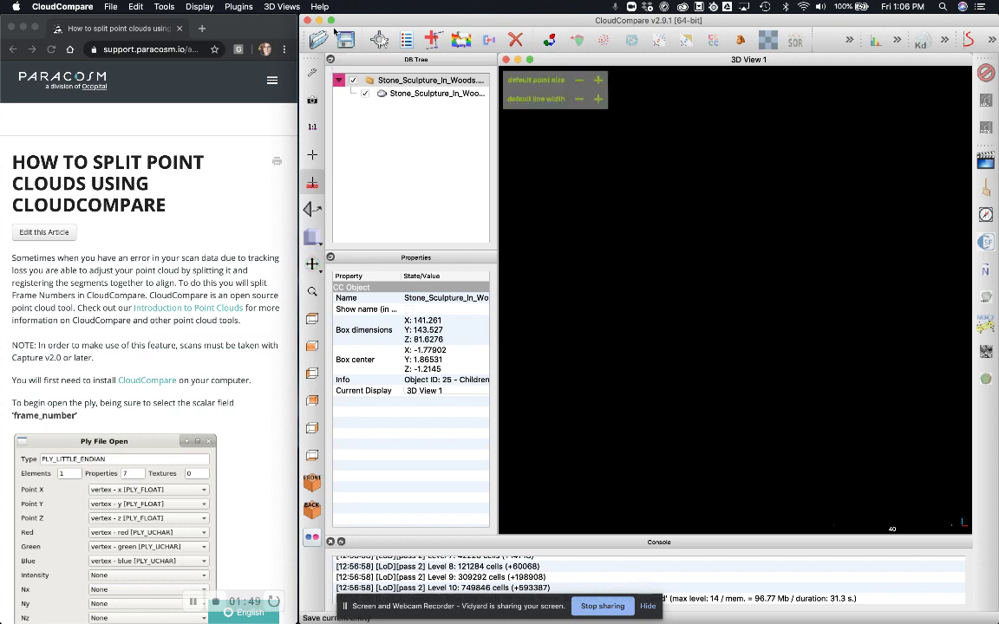
- Close all loaded entities to clear the scene
left_click(111, 6)
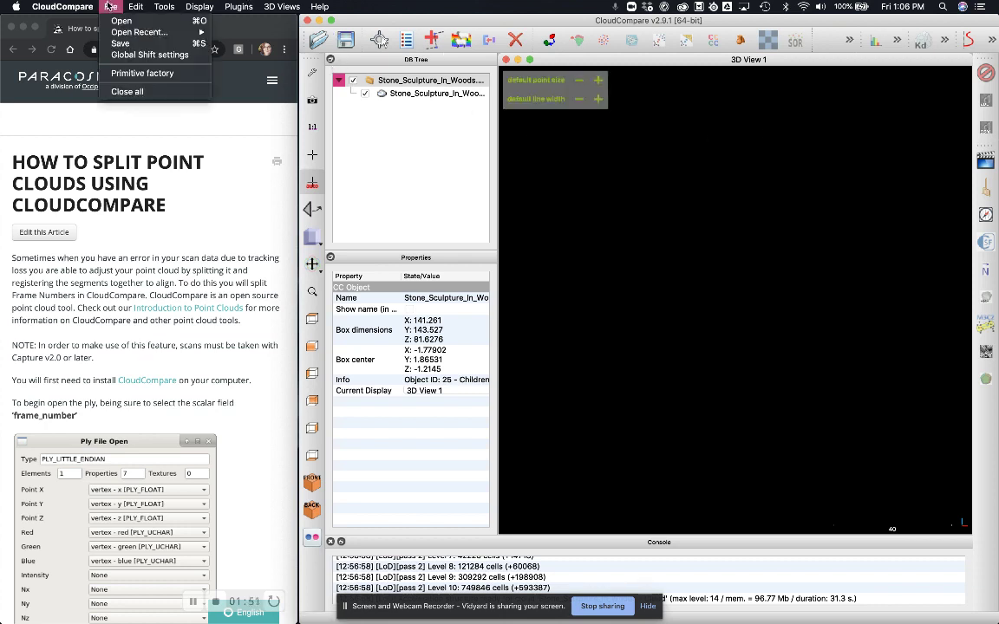
mouse_move(63, 7)
mouse_move(110, 6)
left_click(130, 92)
left_click(732, 335)
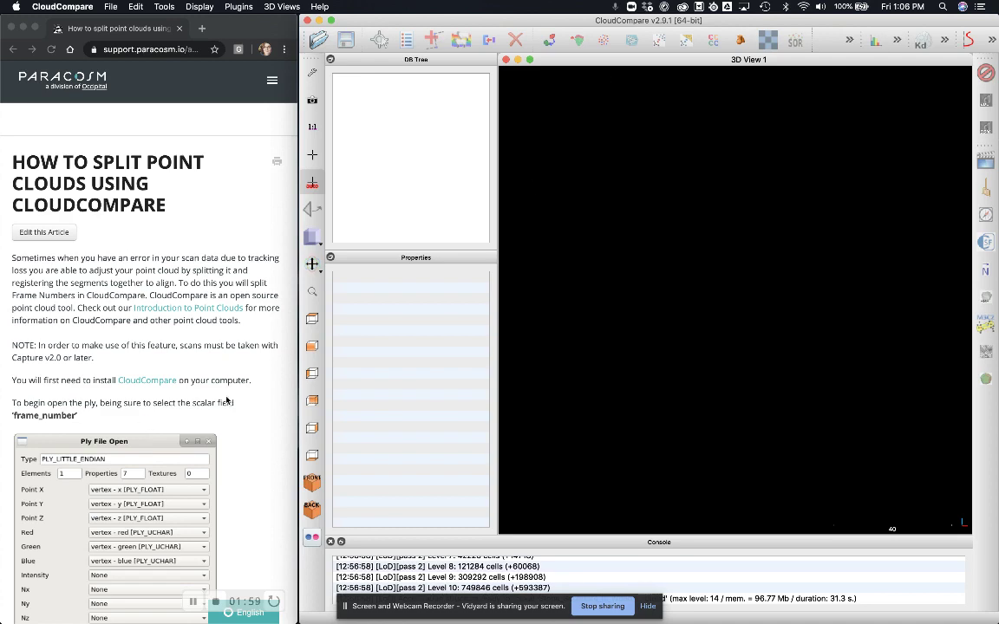
- Bring Stone_Sculpture_In_Woods.ply from the Downloads folder into the 3D view for import, and close the folder window
scroll(226, 401, "down", 3)
scroll(227, 401, "up", 3)
scroll(230, 237, "down", 2)
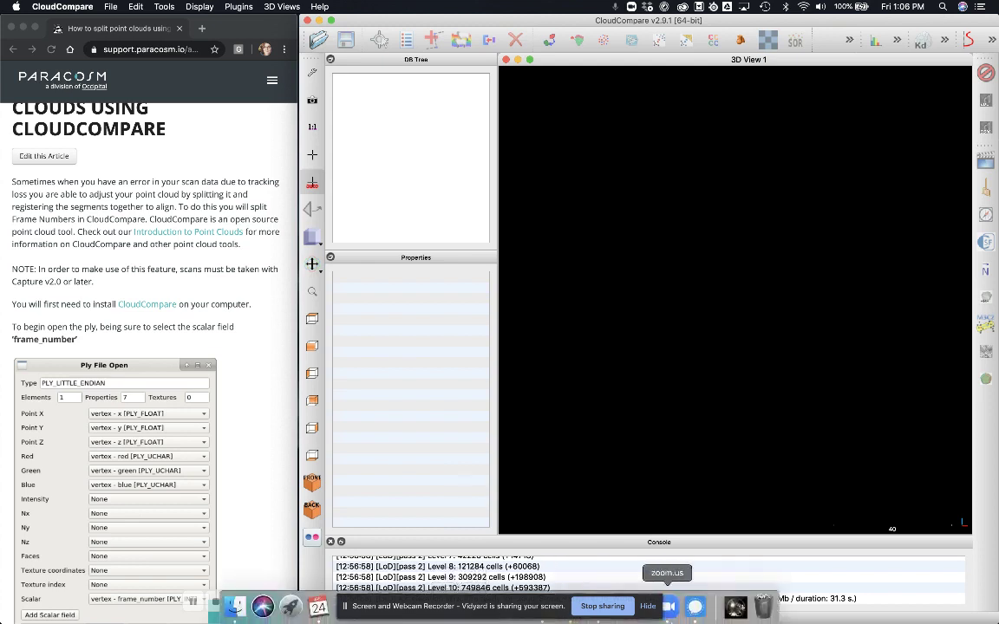
mouse_move(258, 596)
left_click(736, 609)
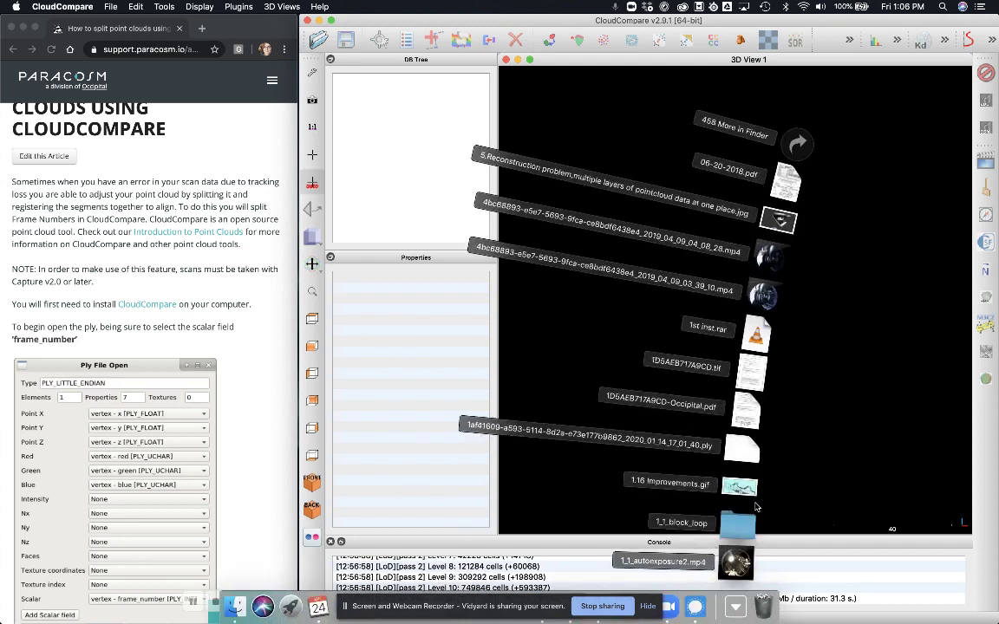
left_click(798, 144)
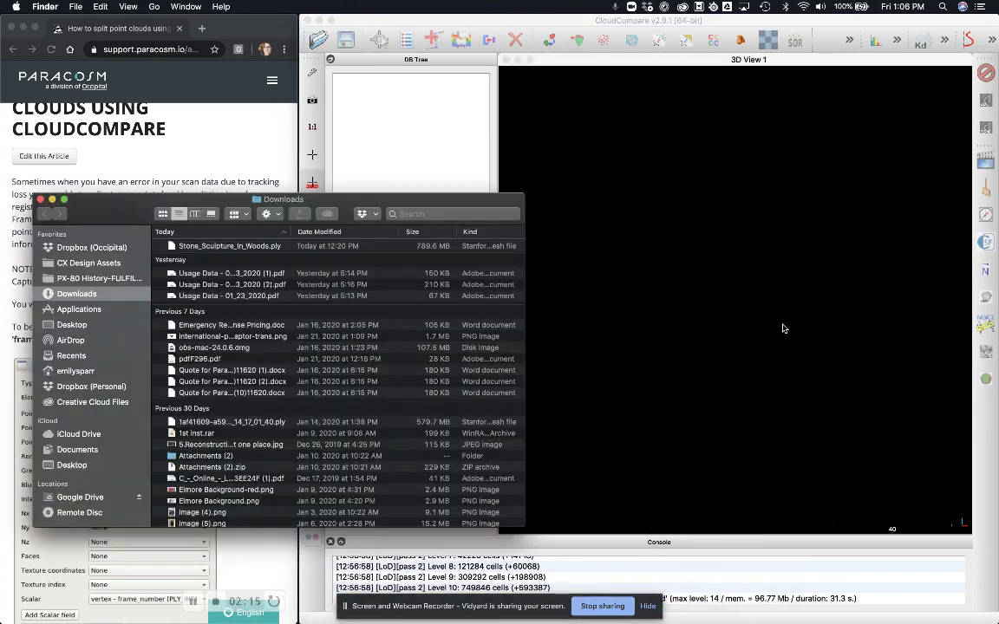
left_click_drag(200, 246, 613, 192)
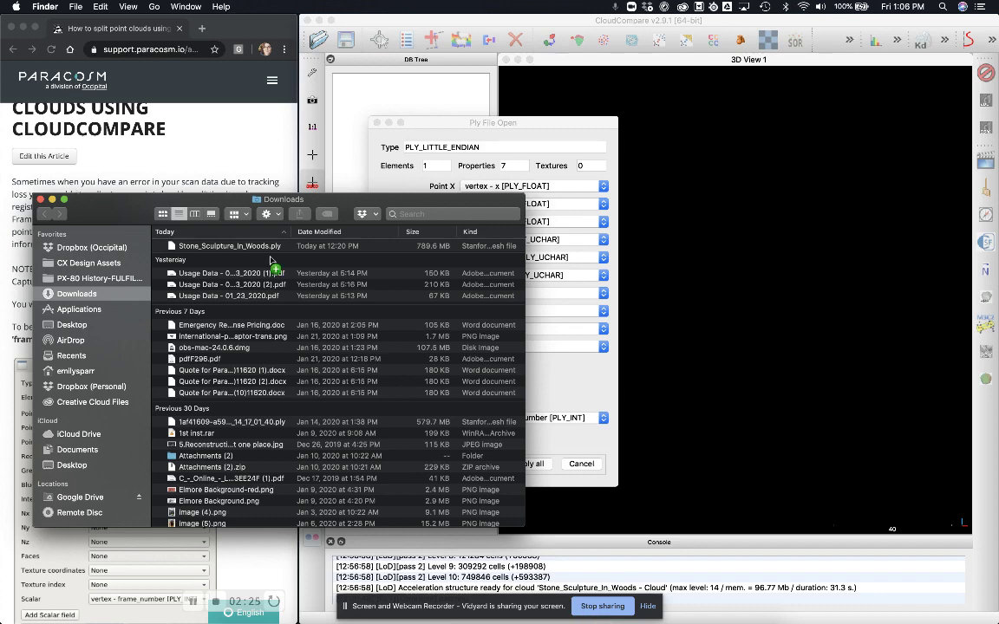
left_click_drag(169, 197, 223, 398)
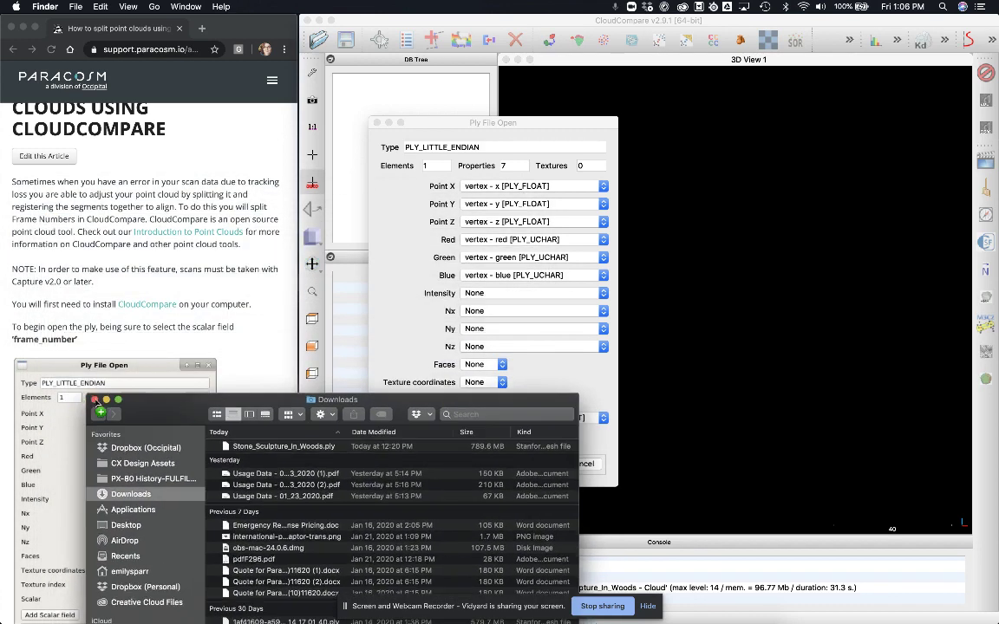
left_click_drag(401, 406, 992, 168)
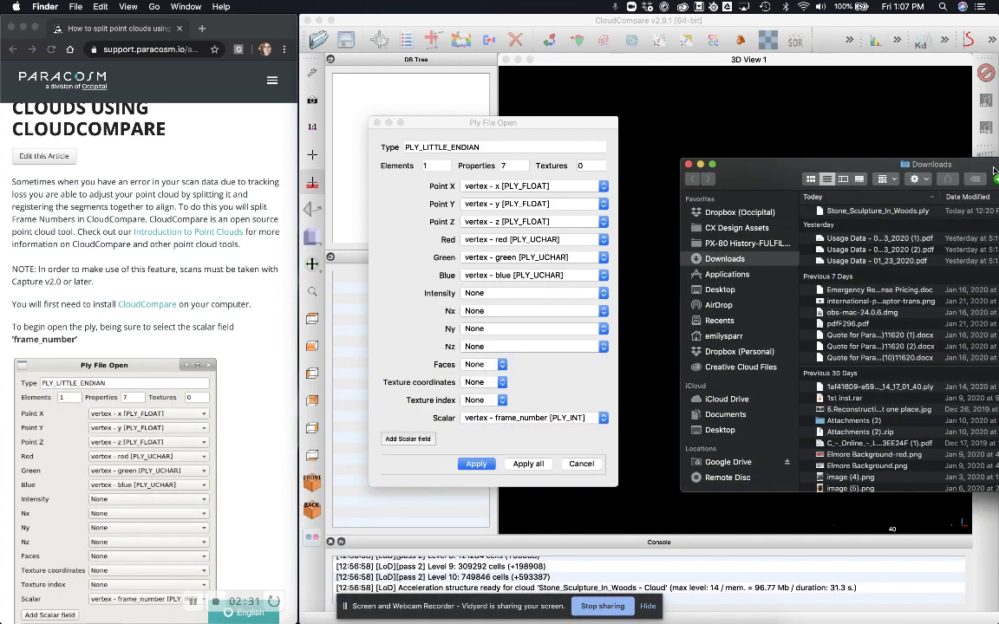
left_click(686, 163)
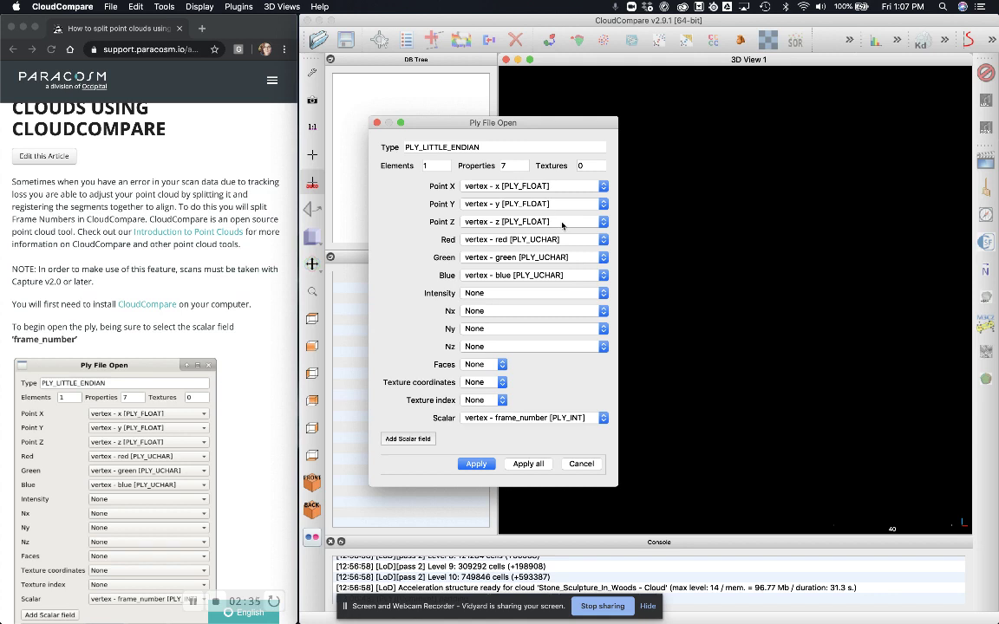
- Import the PLY file with "vertex - frame_number [PLY_INT]" as its scalar field
left_click(543, 418)
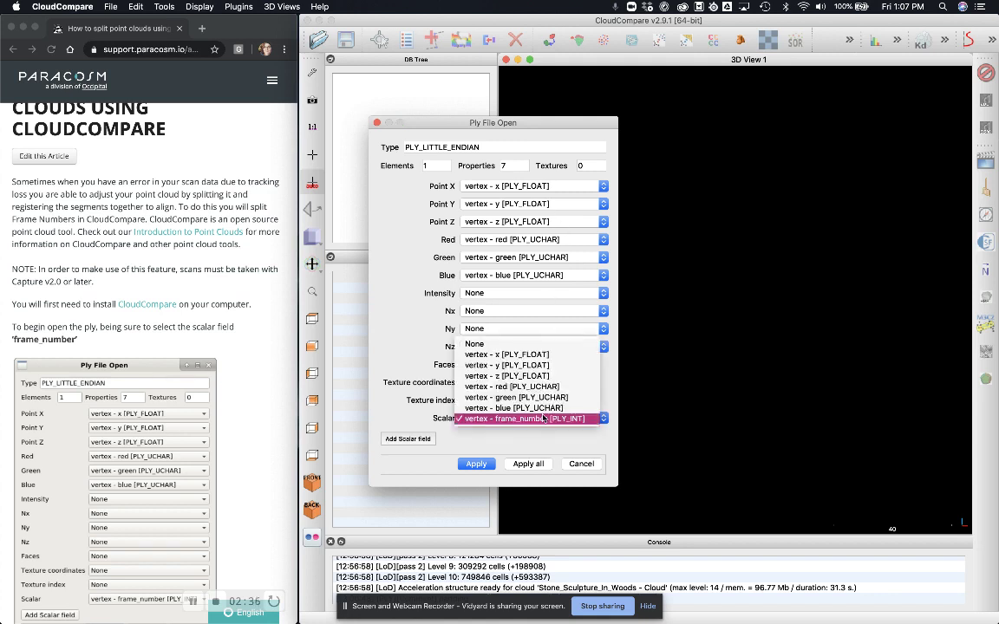
left_click(483, 343)
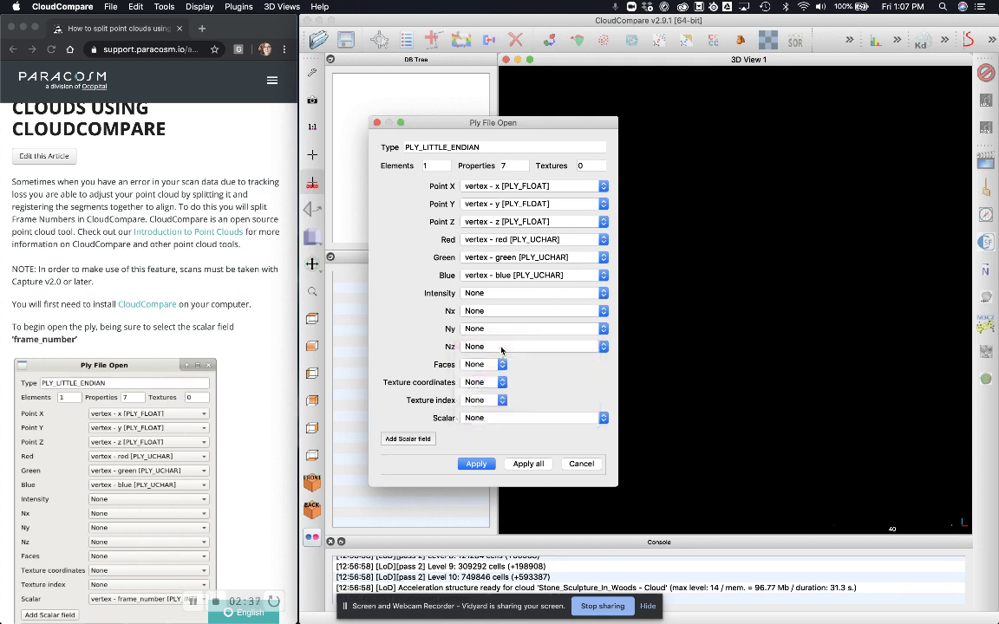
left_click(474, 419)
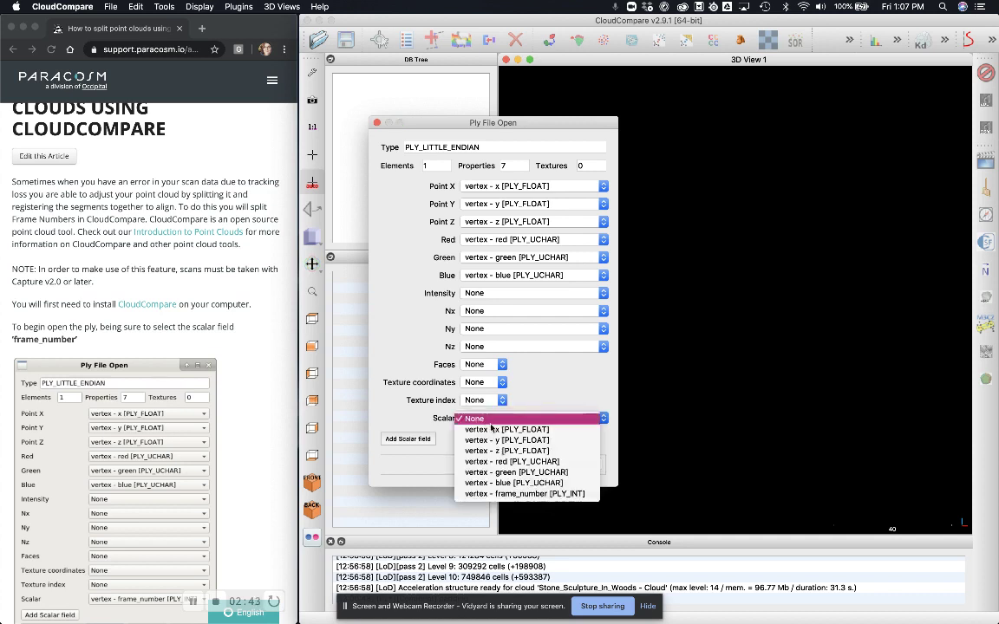
left_click(491, 493)
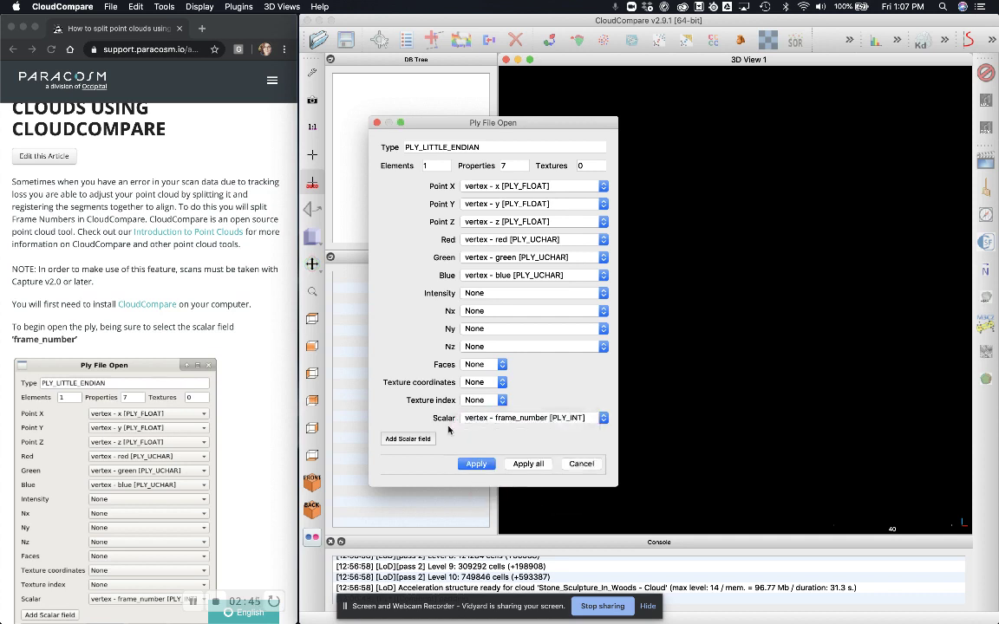
left_click(475, 464)
- Consult the article's instructions on the out-of-range setting, select the Stone_Sculpture_In_Woods cloud, and widen the area showing its properties
left_click(117, 390)
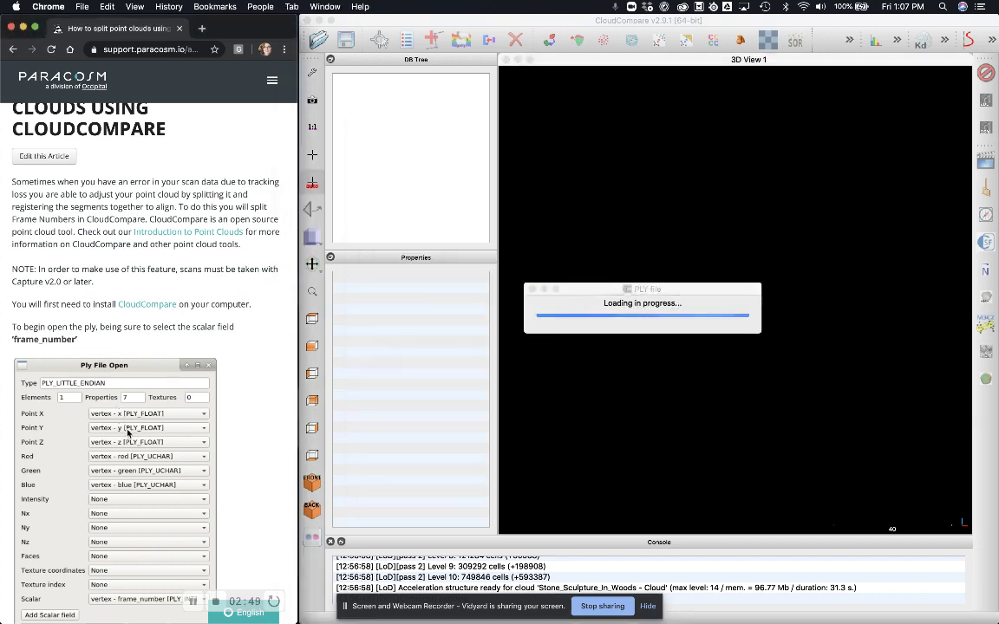
scroll(160, 363, "down", 4)
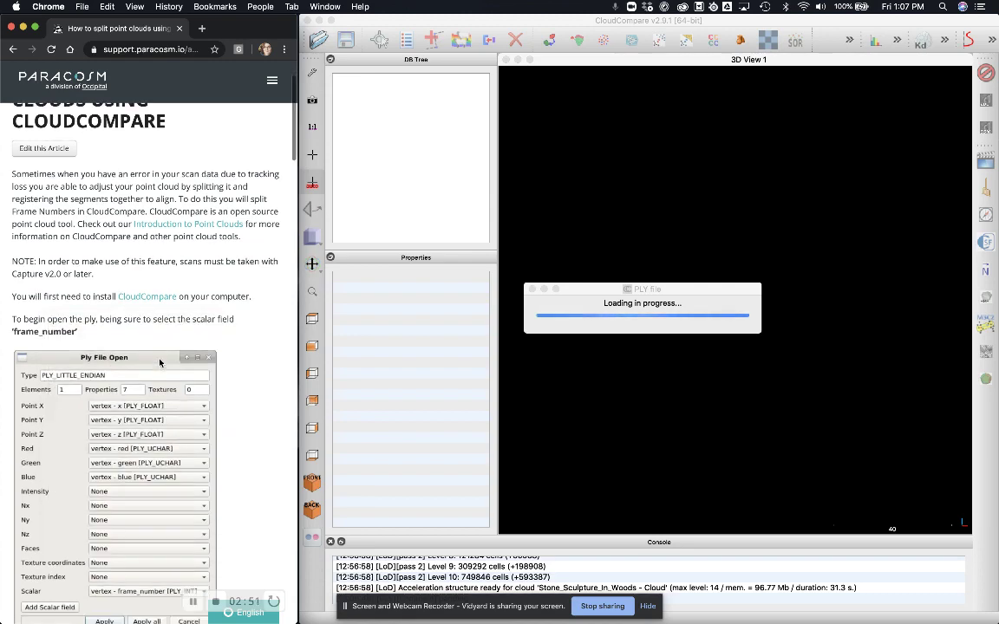
scroll(160, 364, "down", 5)
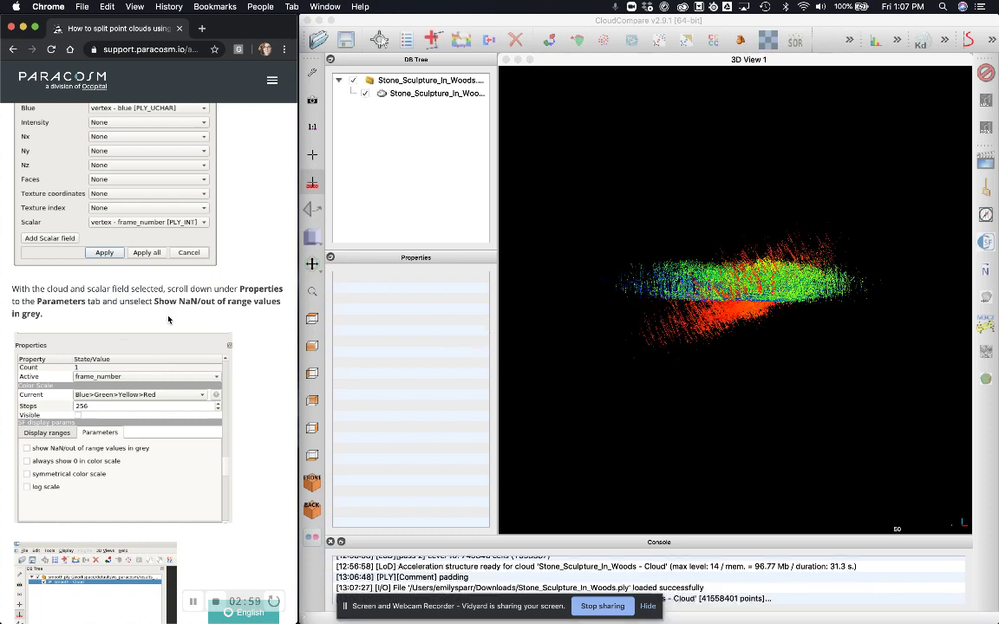
left_click(417, 97)
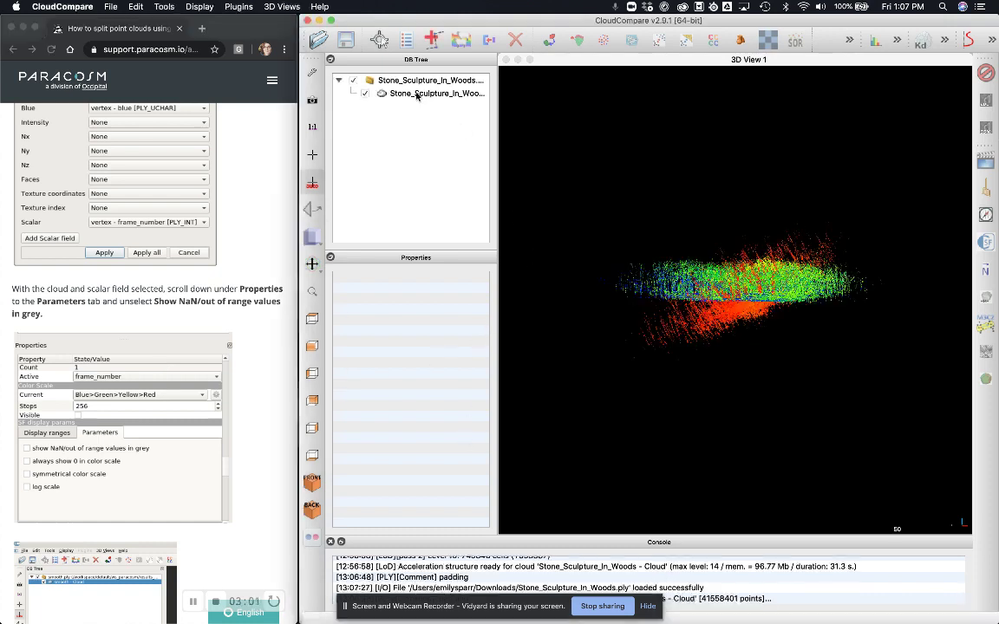
left_click(418, 93)
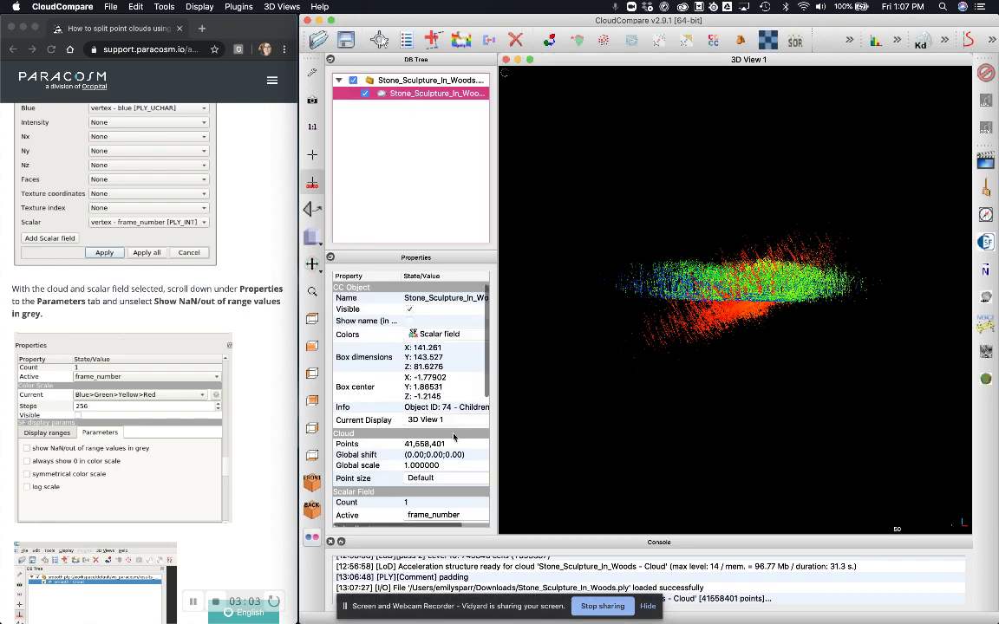
scroll(453, 438, "down", 8)
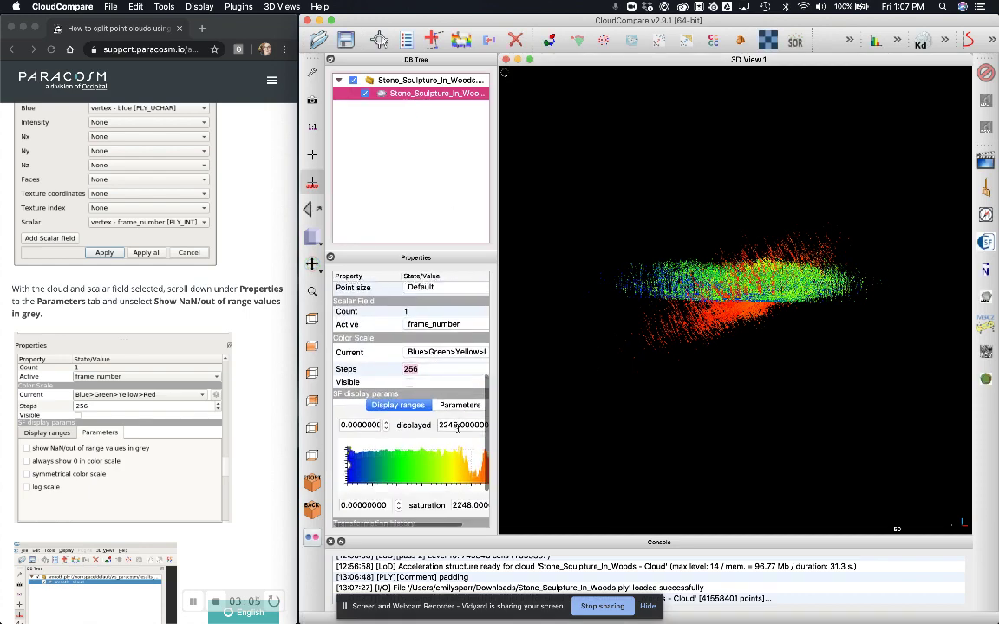
left_click_drag(498, 378, 531, 378)
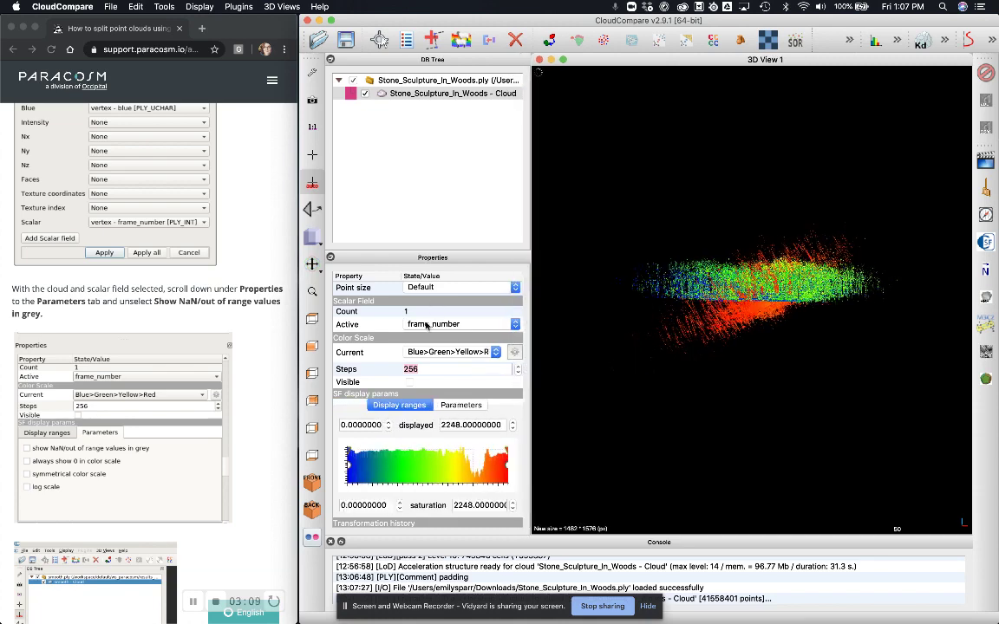
- Review the cloud's properties and switch its coloring to RGB and back to Scalar field for comparison
scroll(411, 307, "up", 5)
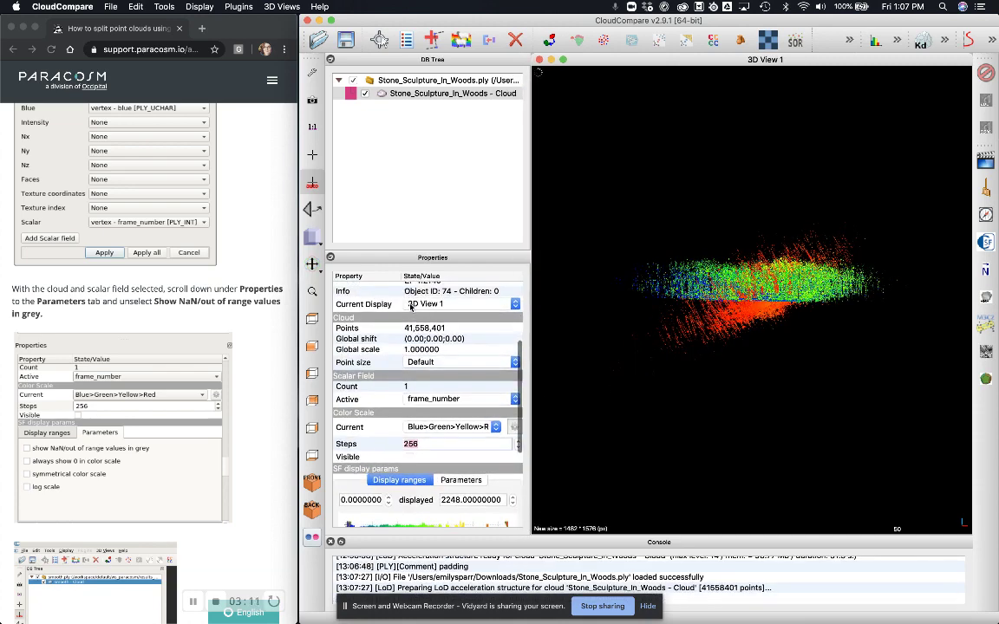
scroll(411, 307, "up", 4)
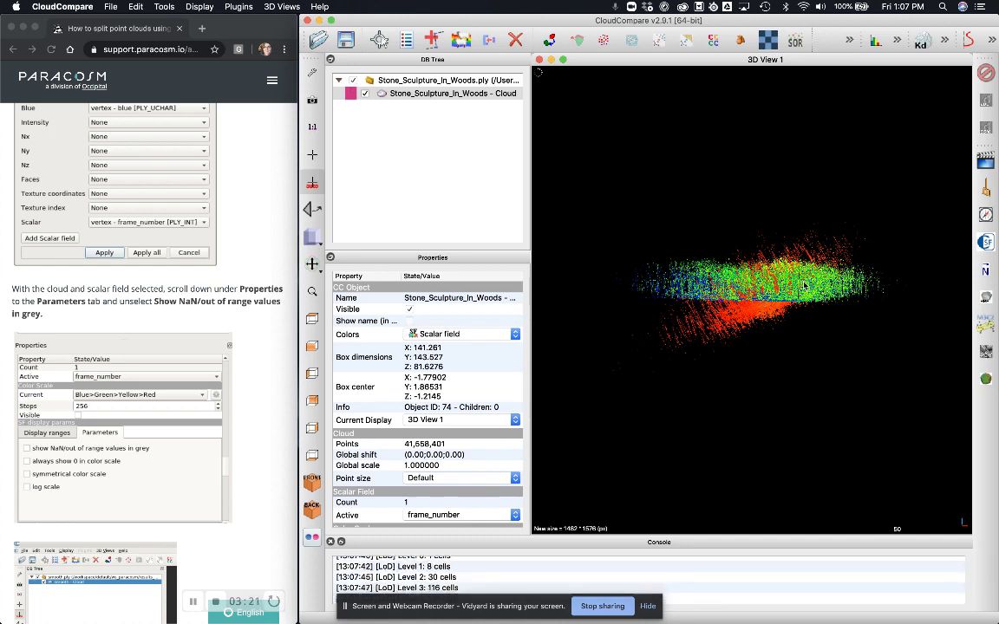
scroll(482, 367, "down", 1)
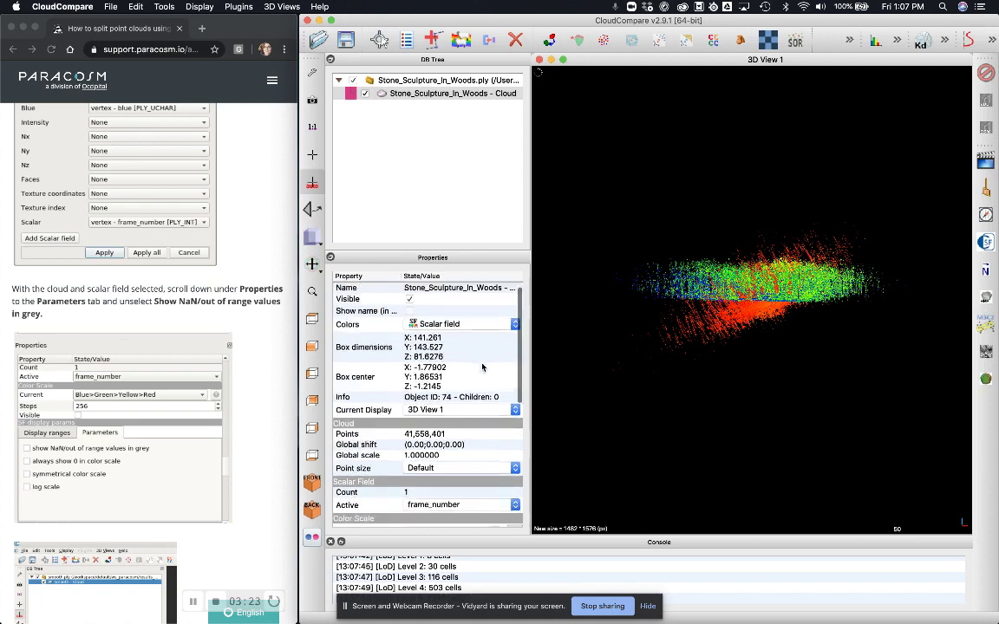
scroll(482, 367, "down", 10)
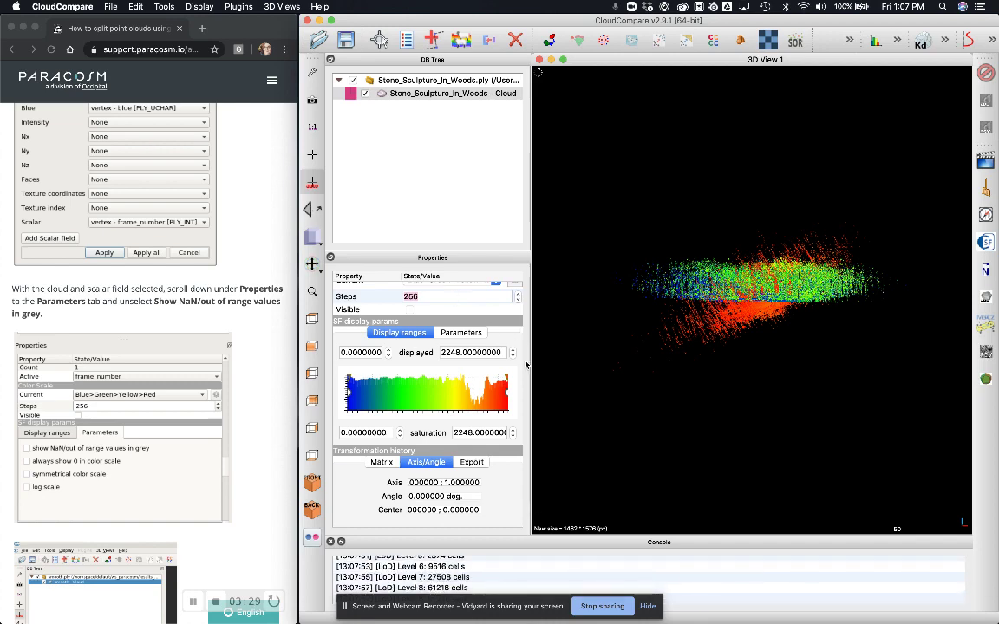
scroll(511, 339, "up", 3)
scroll(510, 339, "up", 4)
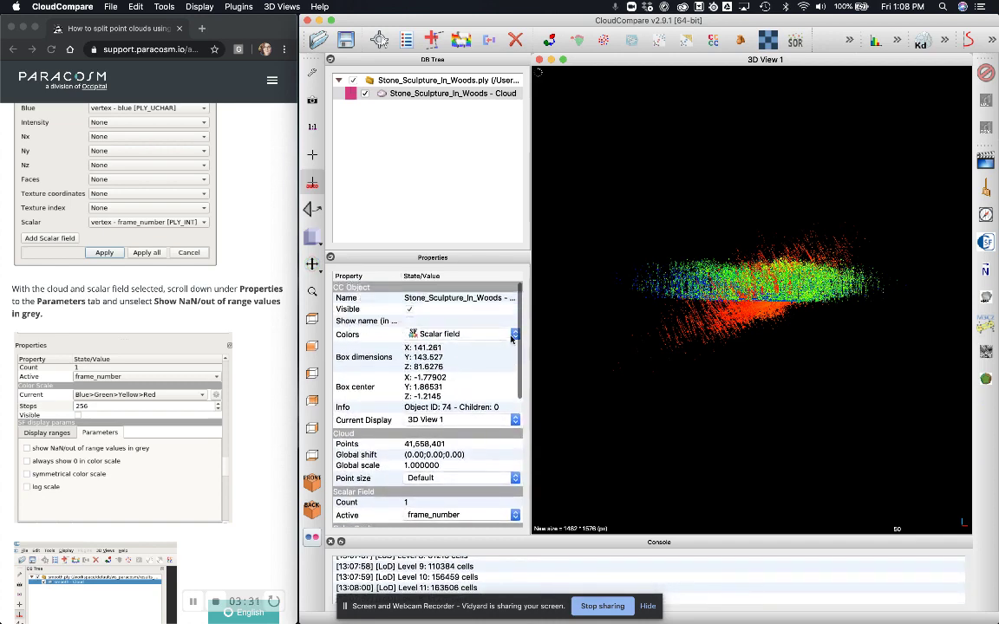
left_click(438, 334)
left_click(431, 325)
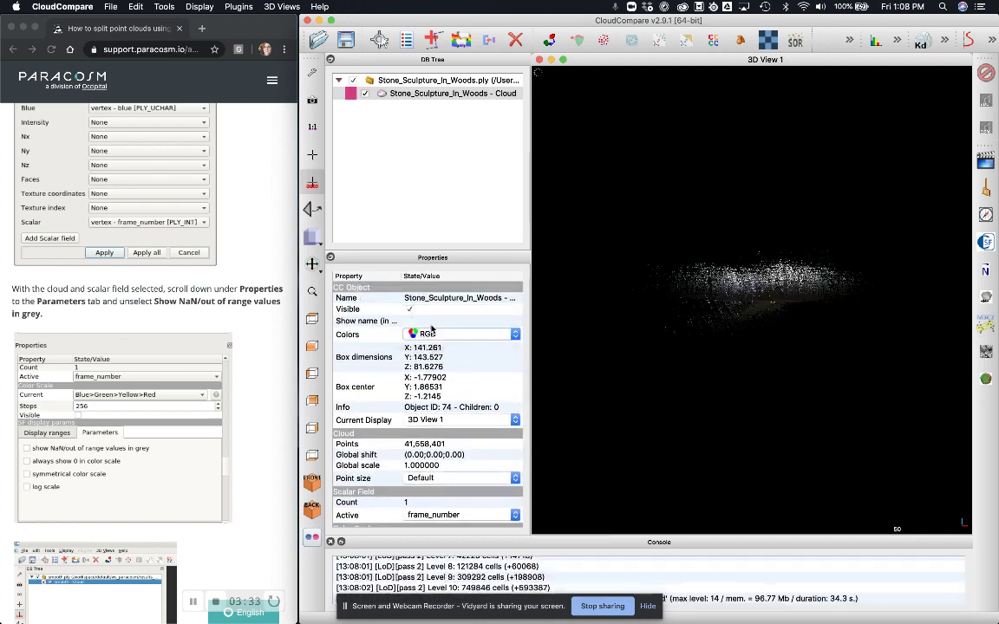
left_click(512, 335)
left_click(451, 348)
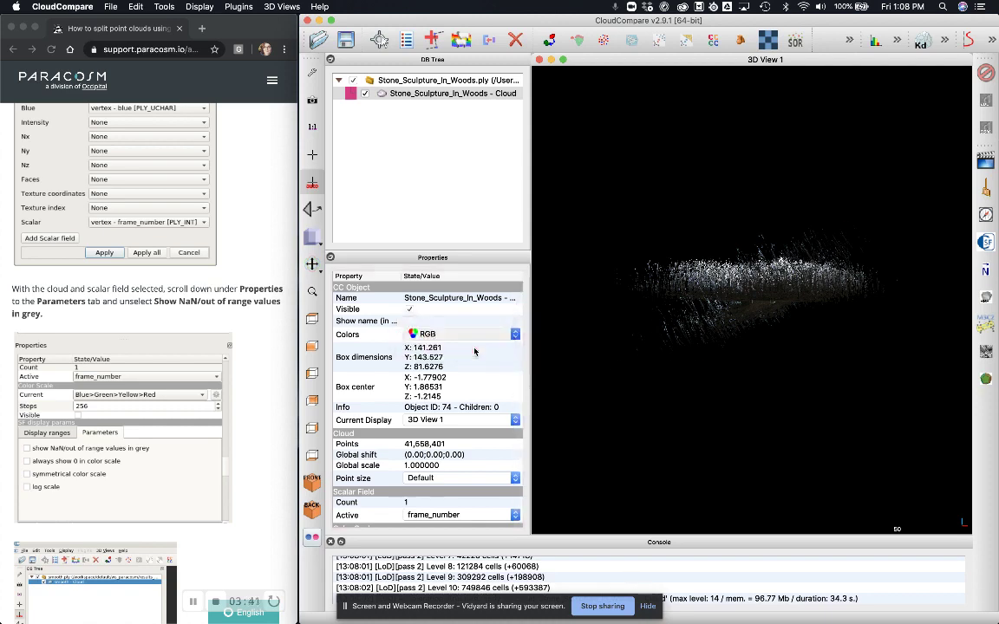
- Turn off showing NaN/out of range values in grey in the cloud's scalar field display parameters
scroll(474, 351, "down", 5)
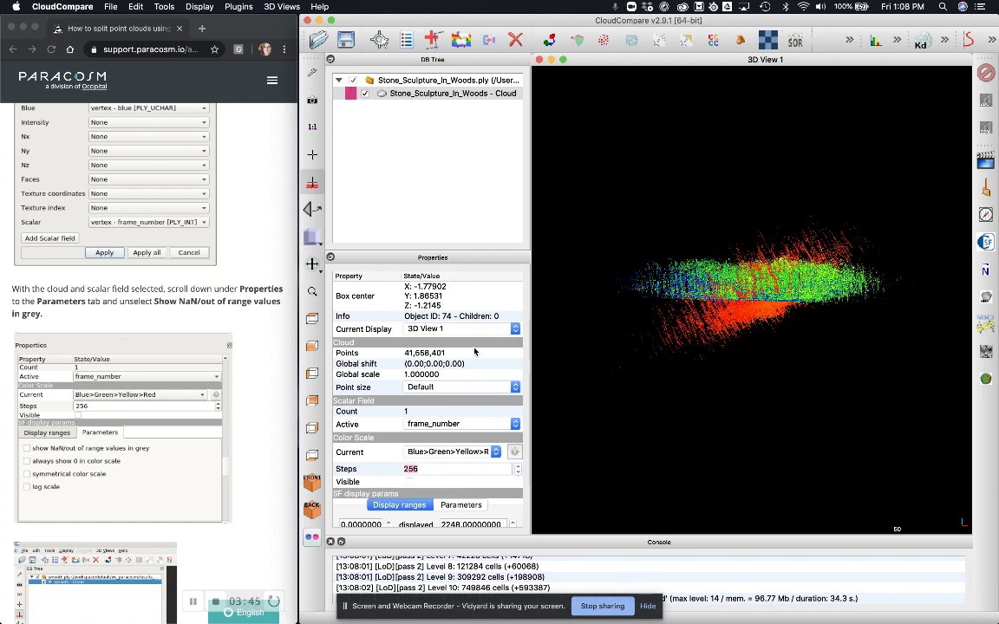
scroll(475, 351, "down", 3)
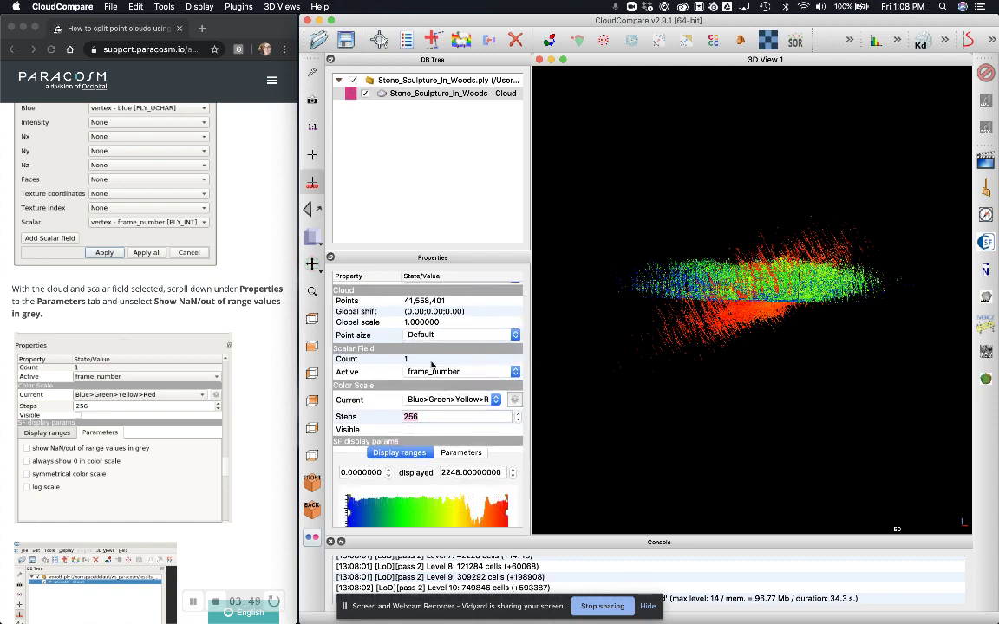
scroll(399, 340, "down", 7)
left_click(458, 337)
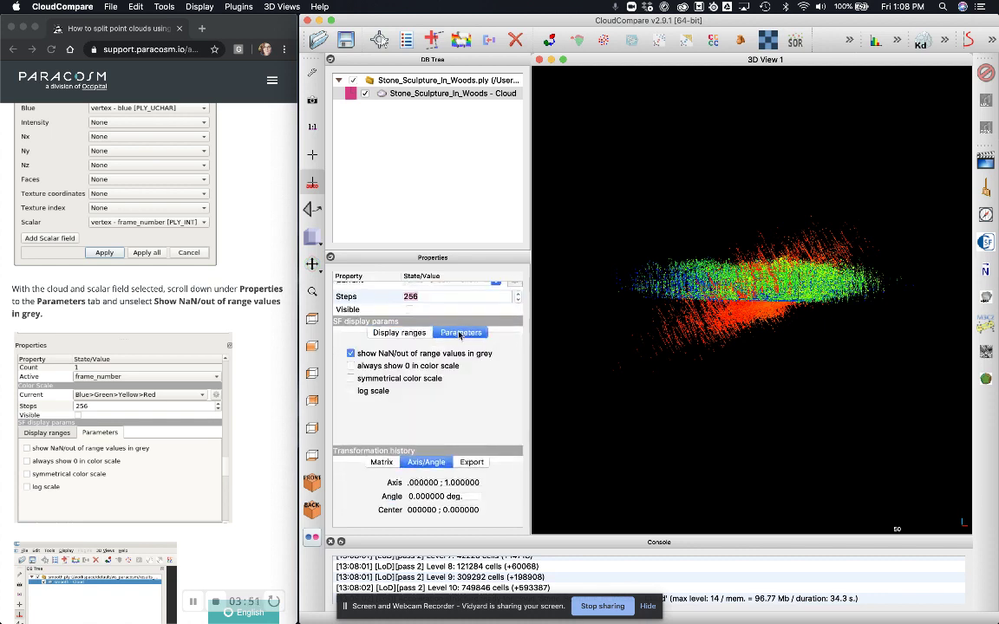
left_click(350, 354)
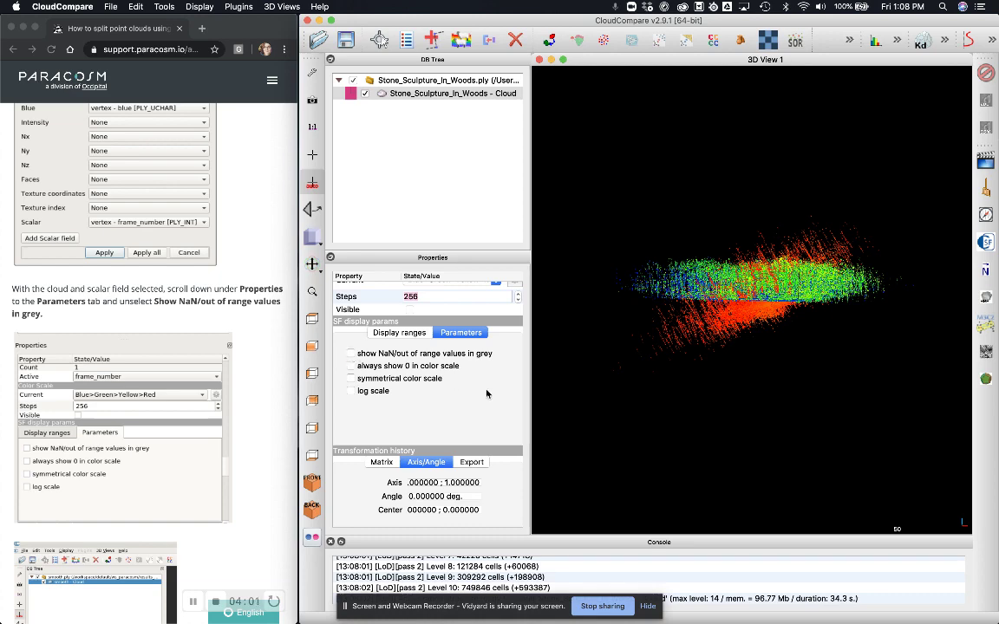
- Following the article's display-range instructions, lower the cloud's upper displayed frame number to about 1858 to hide the misaligned red points
scroll(198, 390, "down", 5)
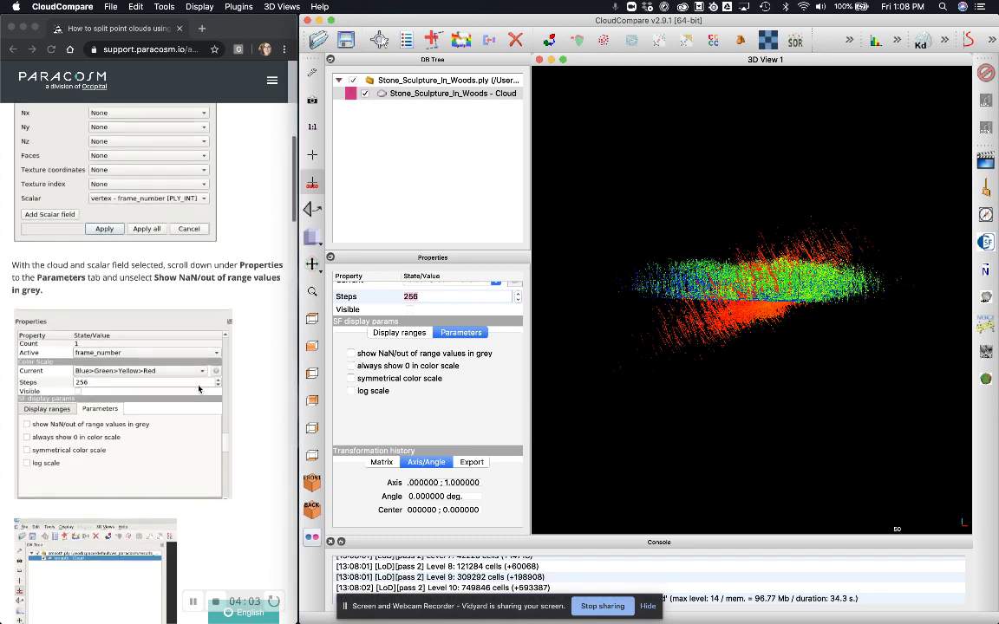
scroll(198, 389, "down", 3)
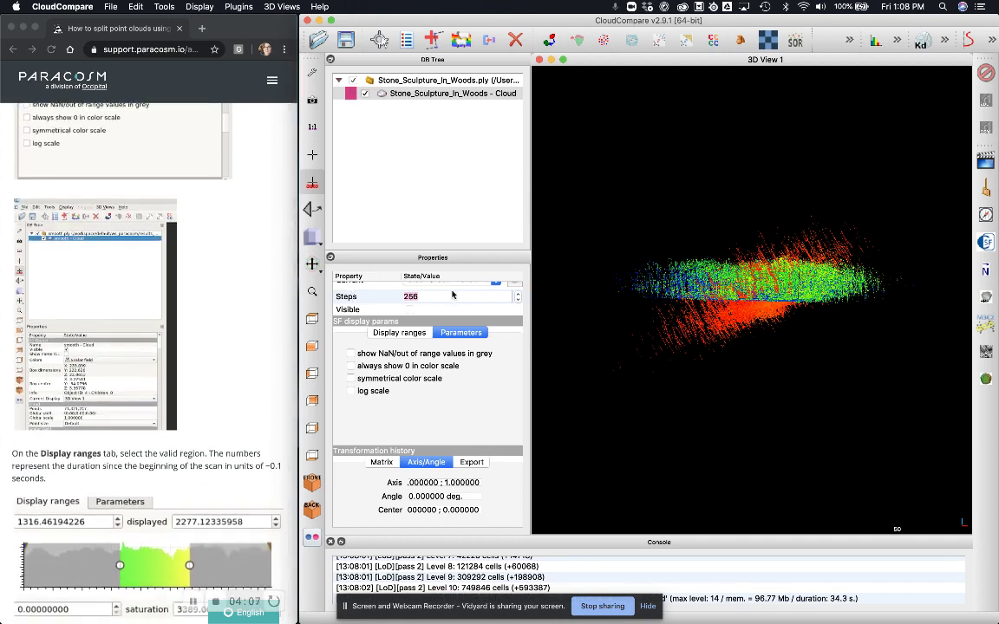
left_click(399, 333)
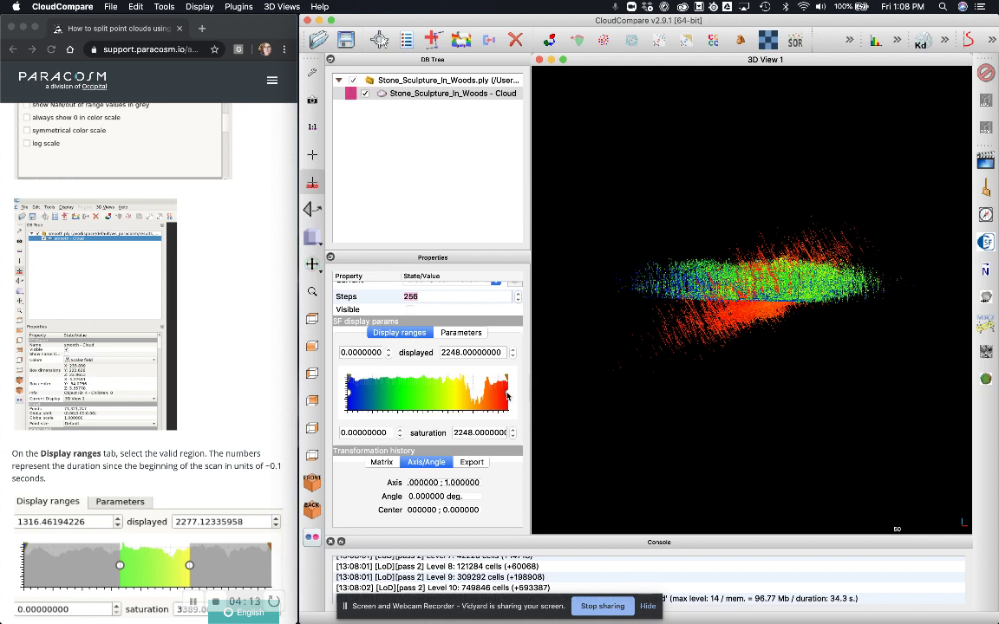
left_click_drag(507, 397, 478, 395)
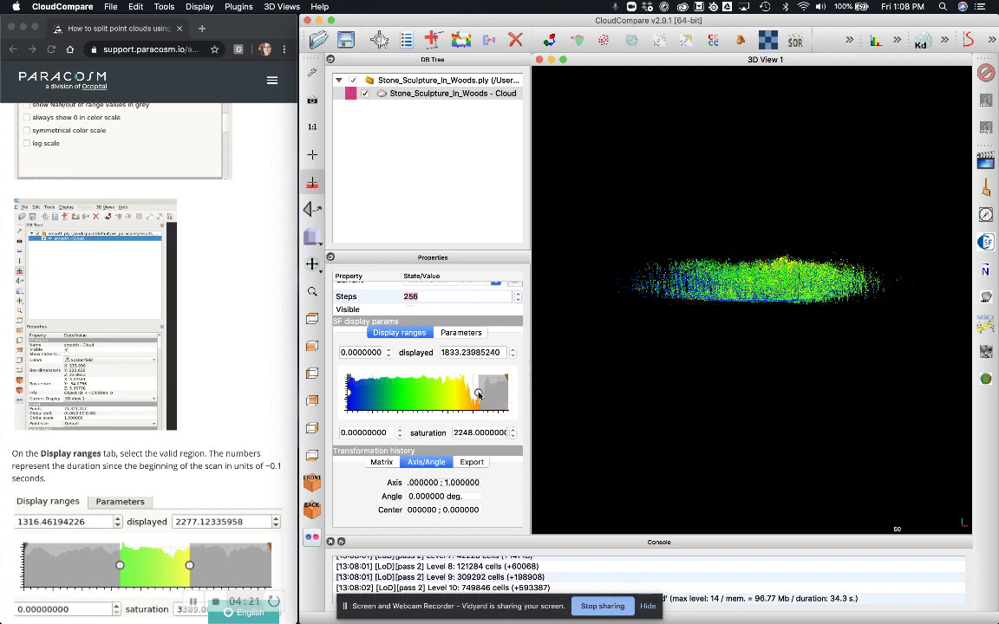
mouse_move(477, 396)
left_mouse_down()
mouse_move(489, 396)
mouse_move(474, 398)
left_mouse_up()
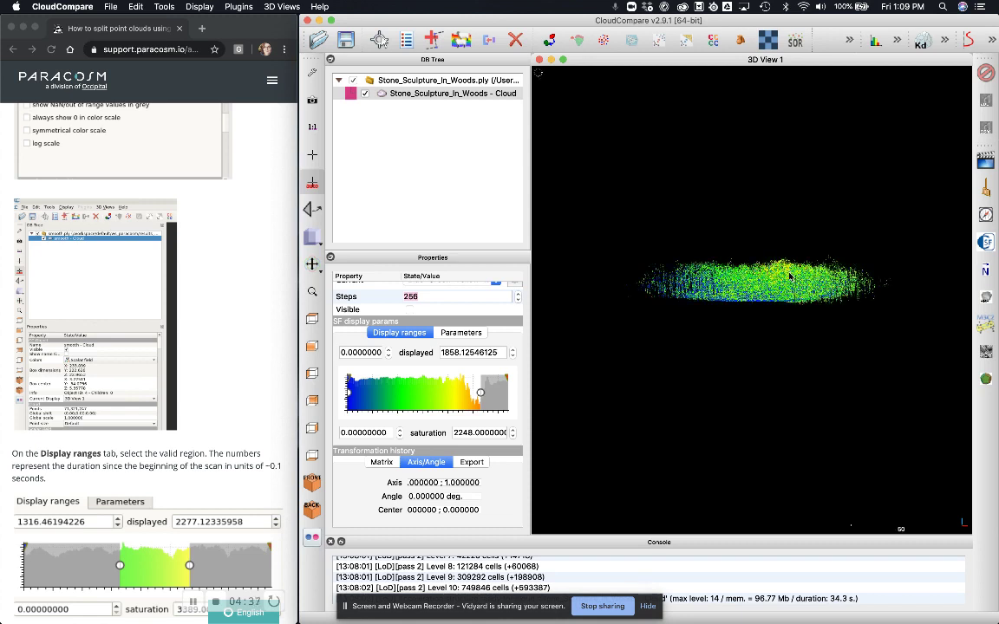
- Inspect the remaining trees up close and reduce the upper displayed frame number to about 1692, and further to about 1451.66
scroll(790, 276, "up", 3)
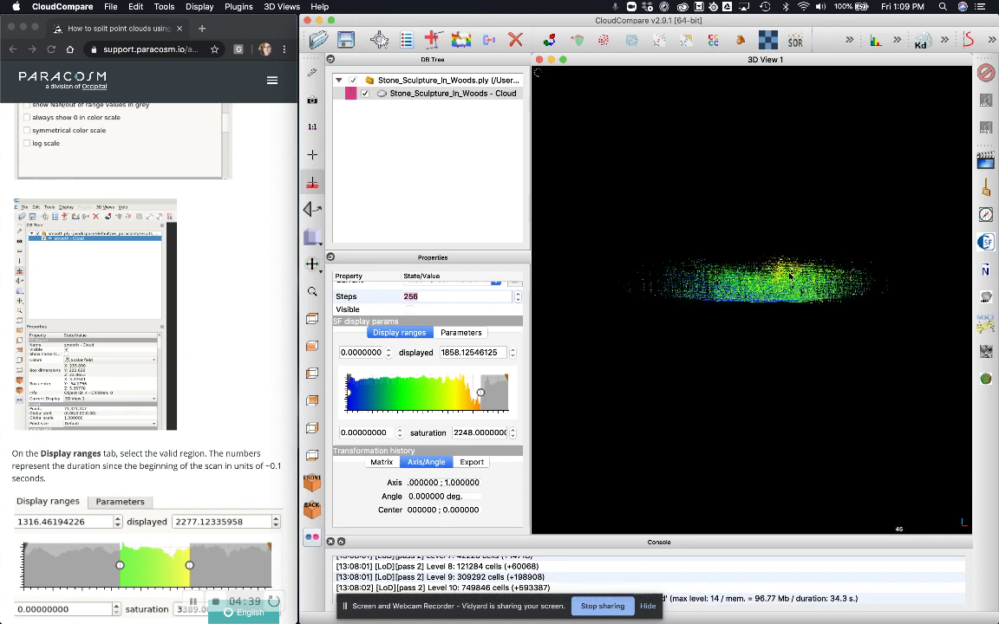
scroll(789, 274, "up", 5)
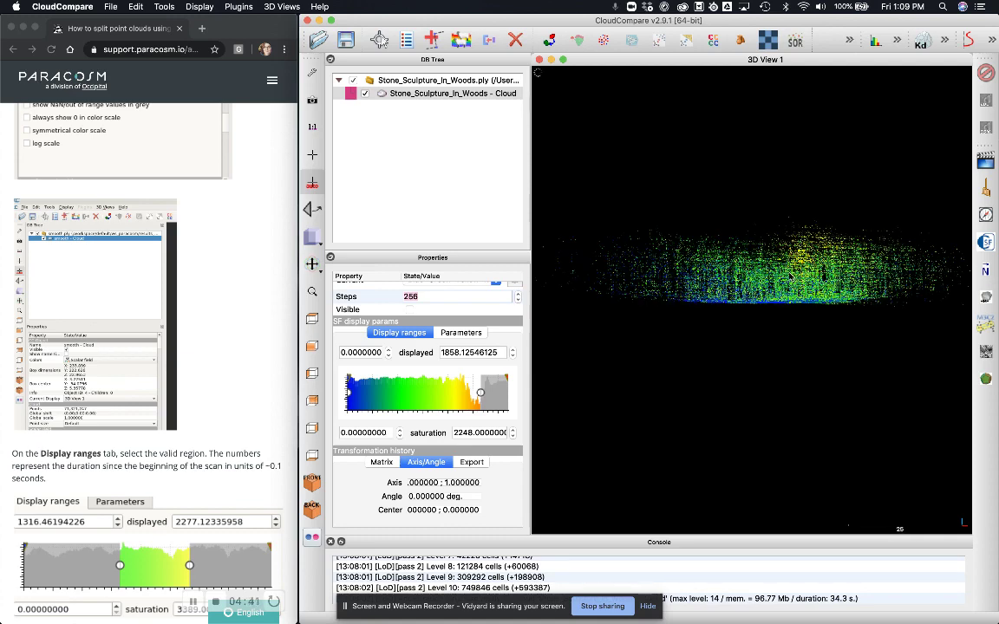
scroll(790, 276, "up", 3)
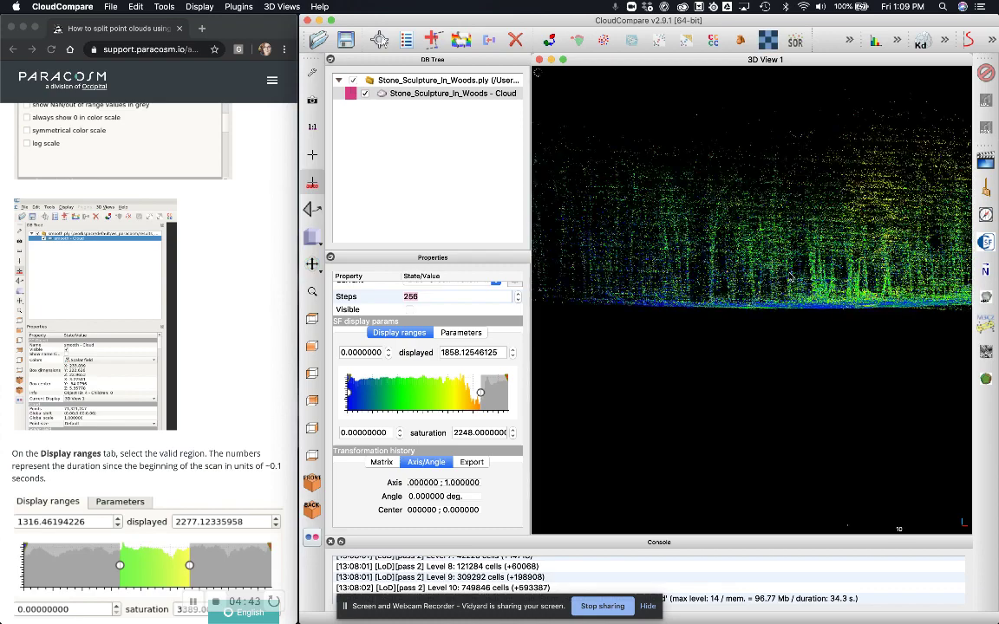
left_click_drag(807, 265, 898, 262)
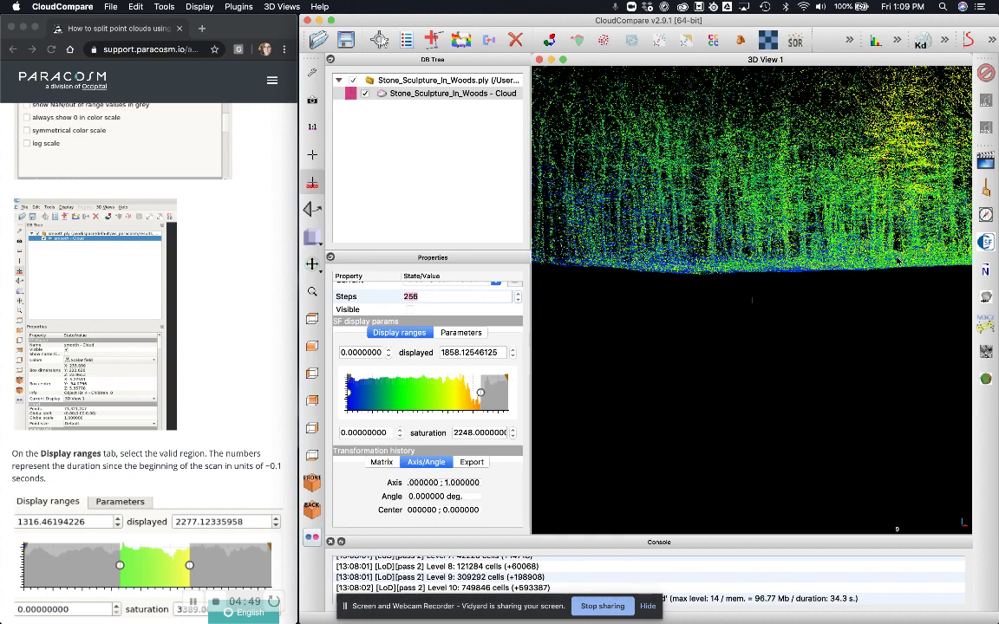
mouse_move(879, 238)
left_mouse_down()
mouse_move(876, 260)
mouse_move(874, 224)
mouse_move(878, 230)
left_mouse_up()
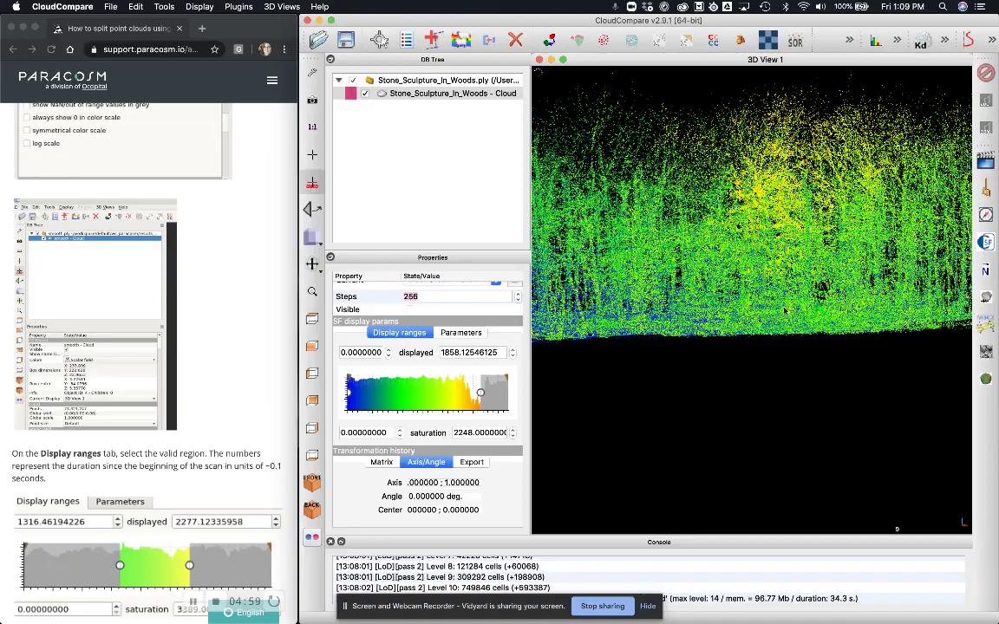
left_click_drag(811, 228, 810, 231)
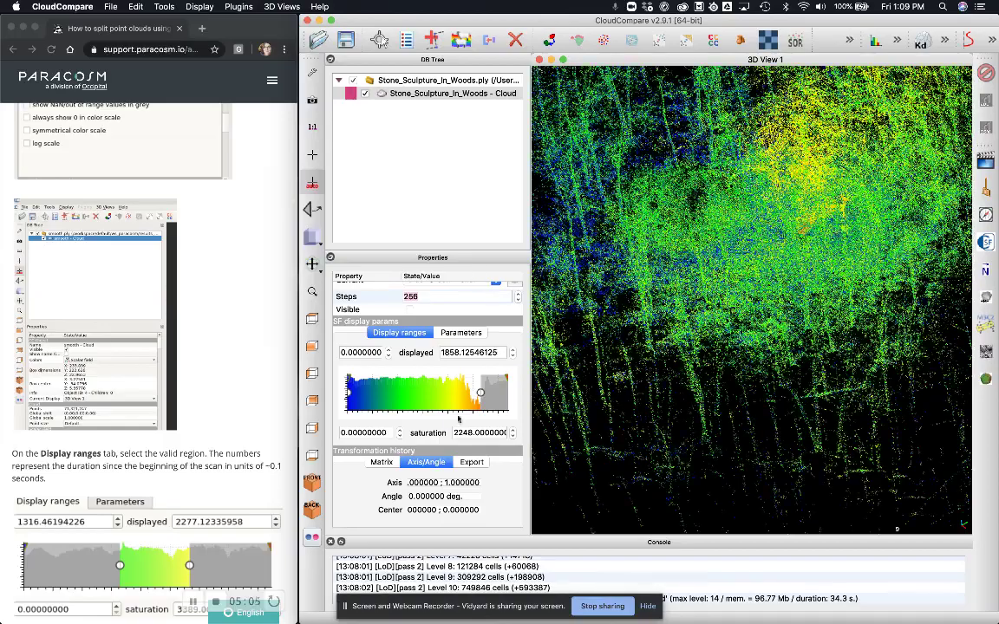
left_click_drag(481, 395, 469, 395)
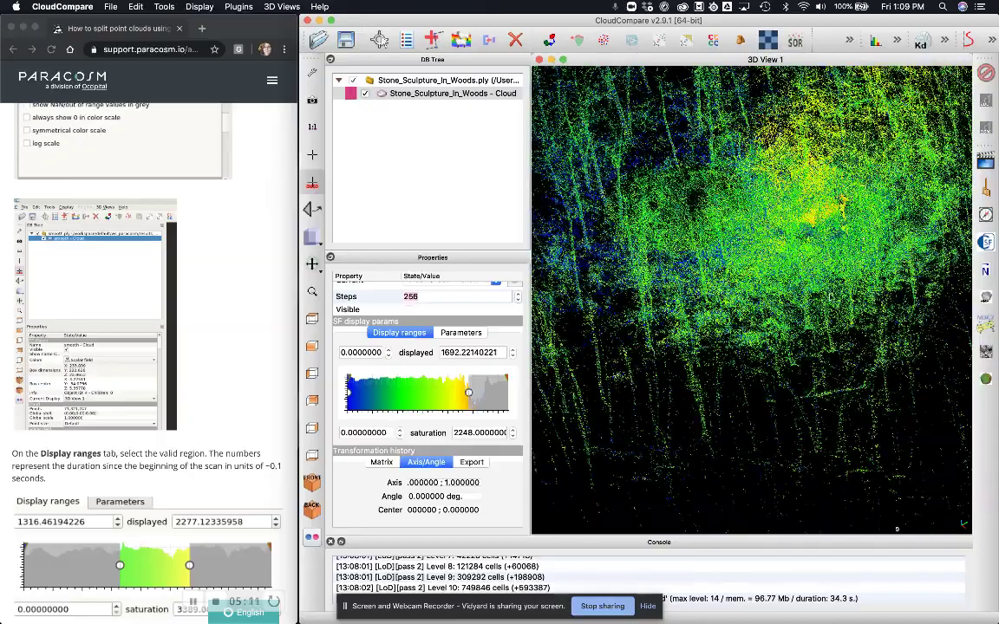
left_click_drag(823, 278, 832, 227)
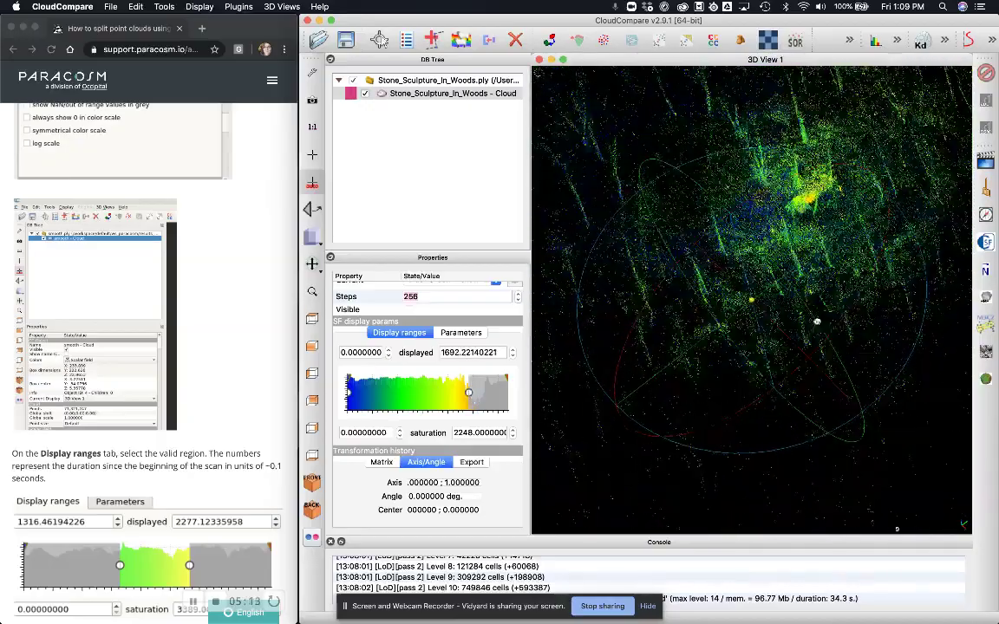
left_click_drag(772, 398, 910, 316)
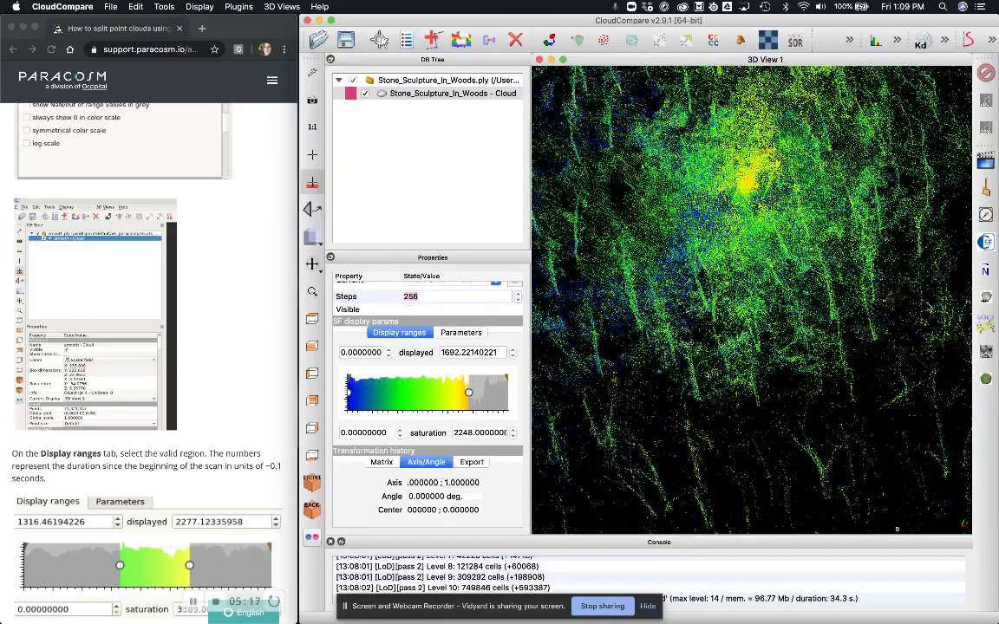
left_click_drag(468, 393, 451, 395)
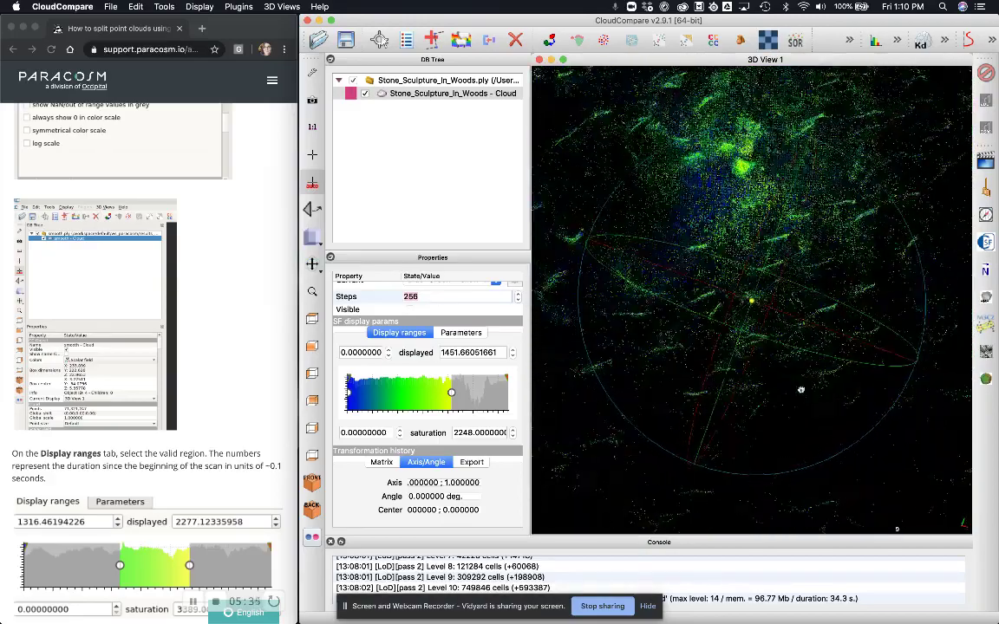
- Check the remaining points from several angles and read the article's instructions on verifying the selection and splitting the cloud by value
left_click_drag(800, 387, 826, 308)
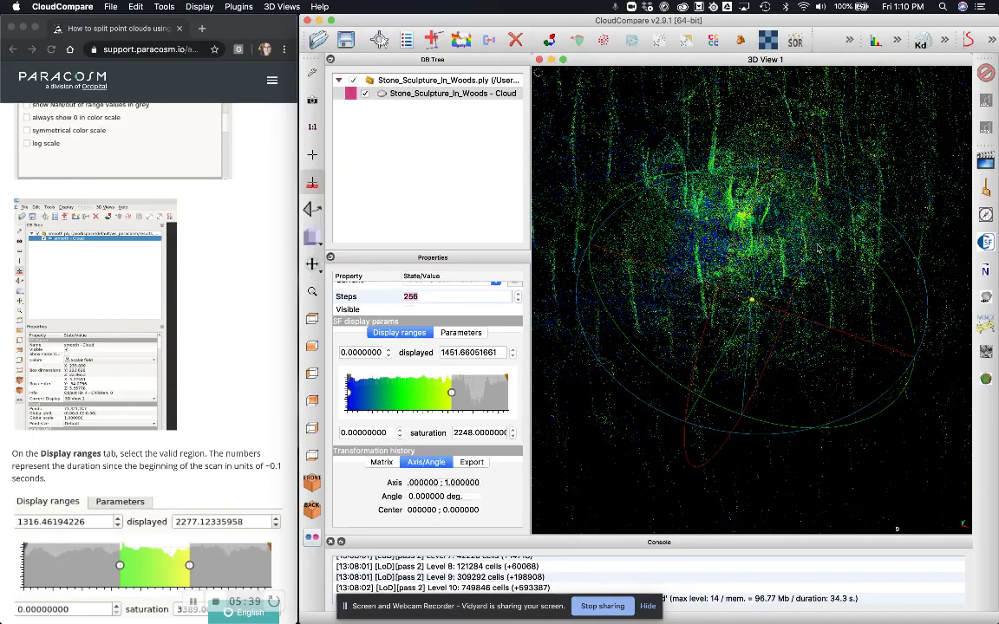
left_click_drag(774, 261, 841, 265)
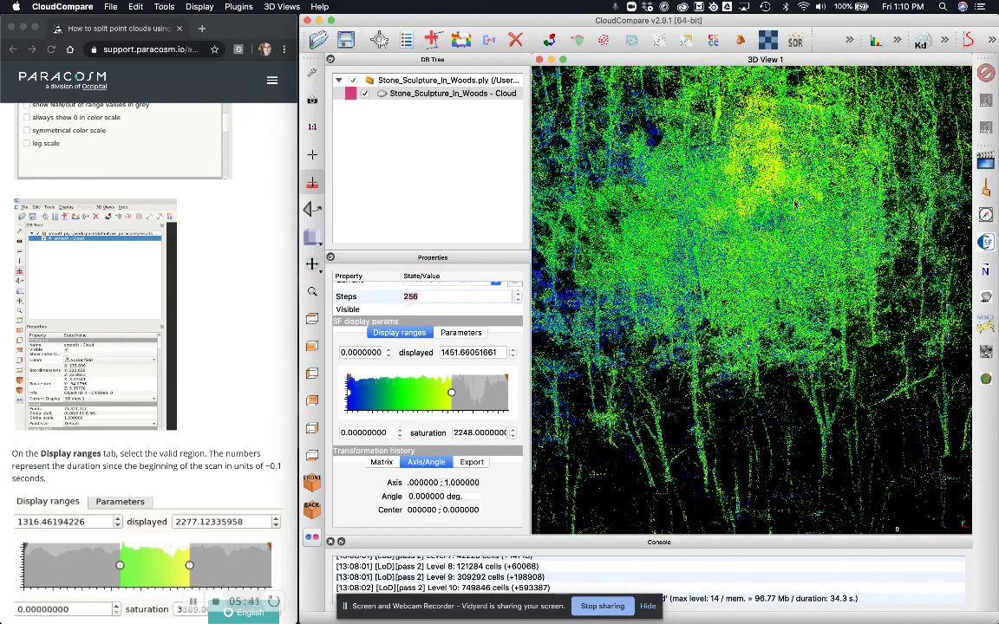
left_click_drag(794, 204, 755, 231)
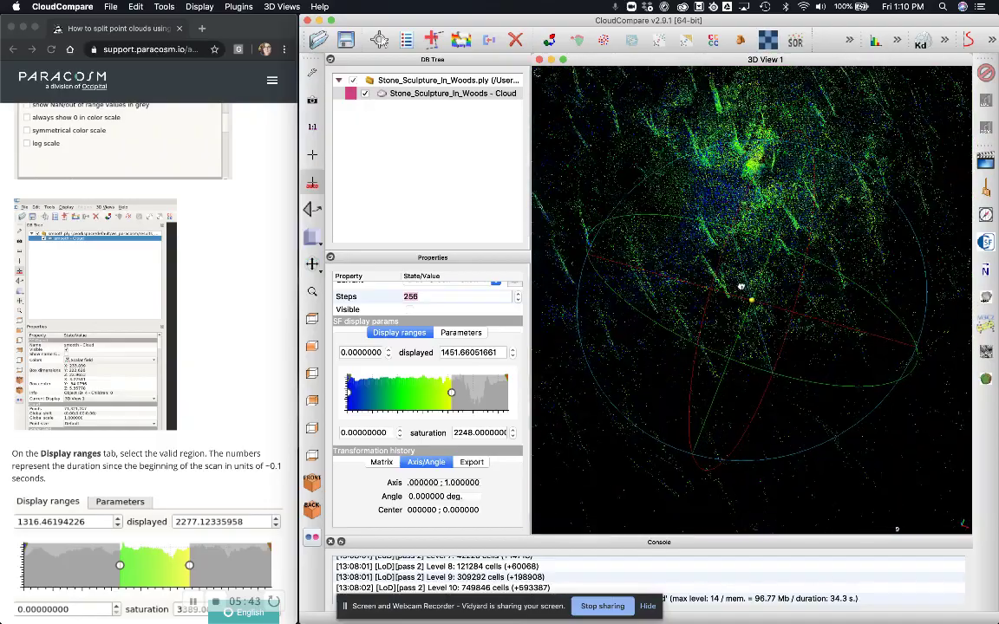
left_click_drag(747, 259, 731, 173)
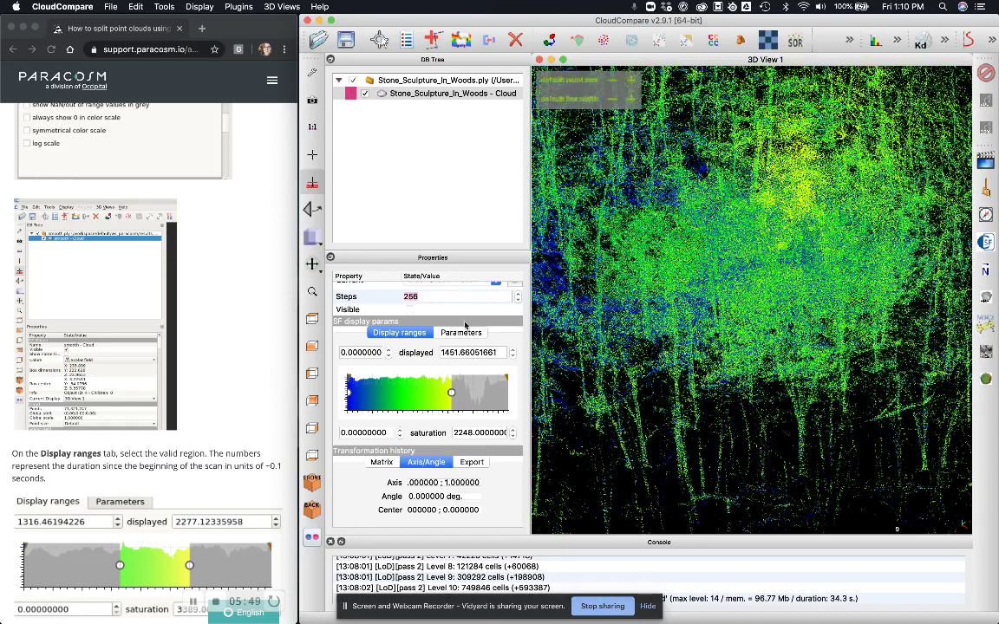
left_click(239, 406)
scroll(239, 407, "down", 1)
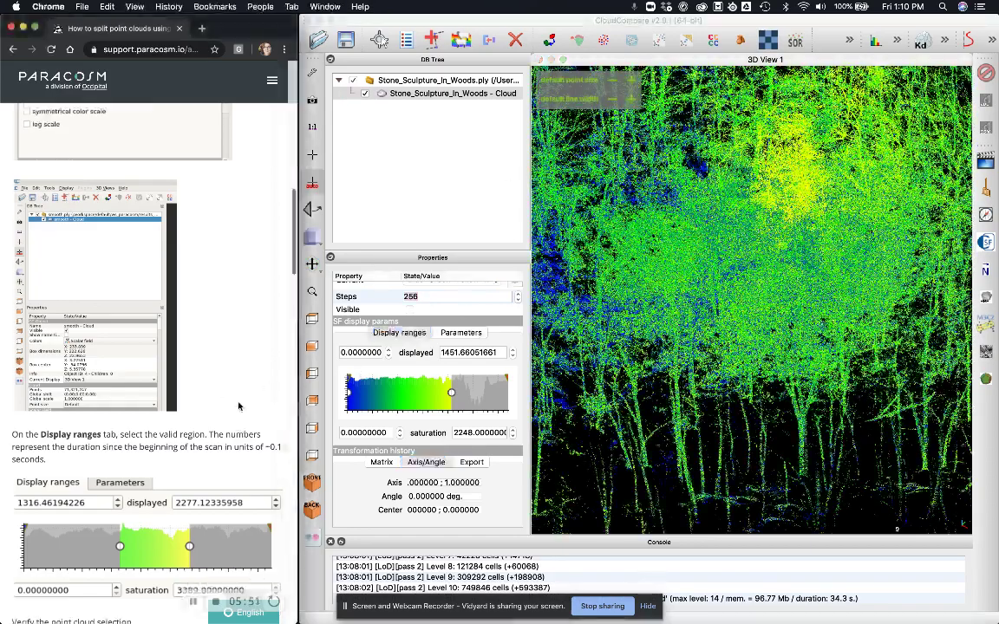
scroll(239, 407, "down", 8)
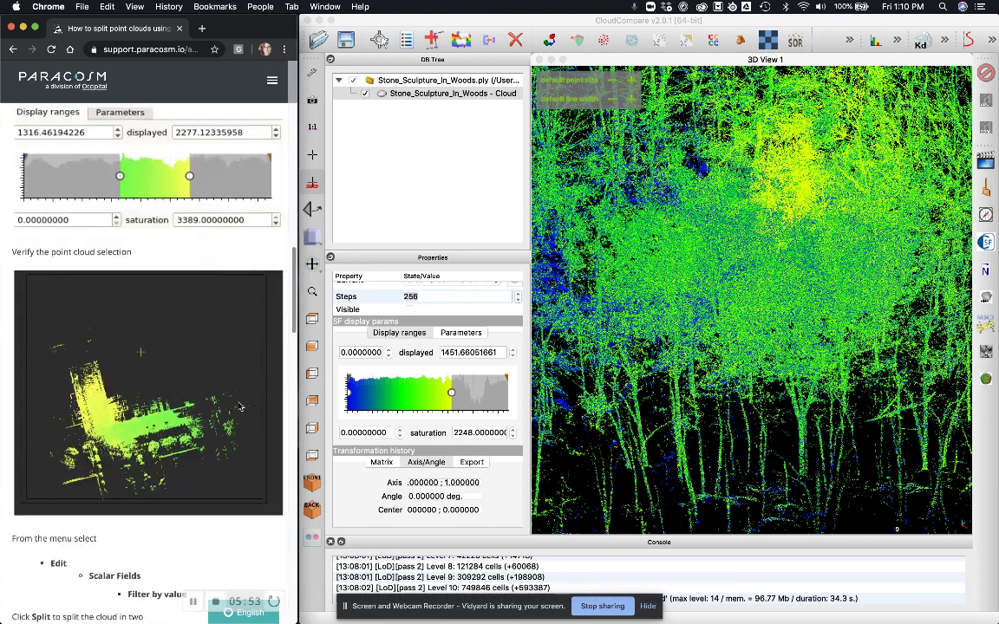
scroll(241, 407, "down", 3)
scroll(240, 407, "up", 3)
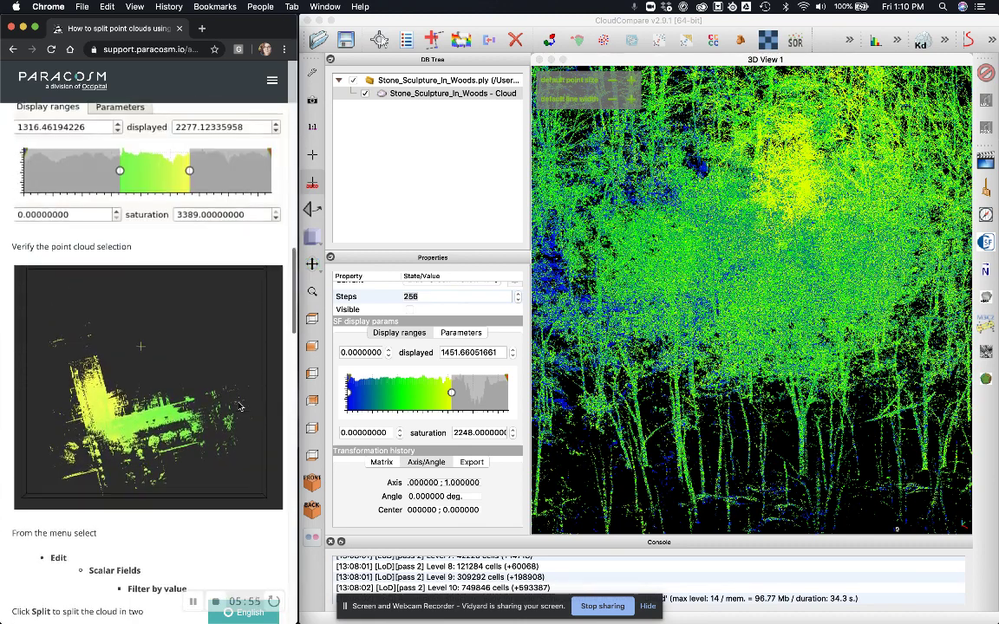
scroll(240, 407, "up", 2)
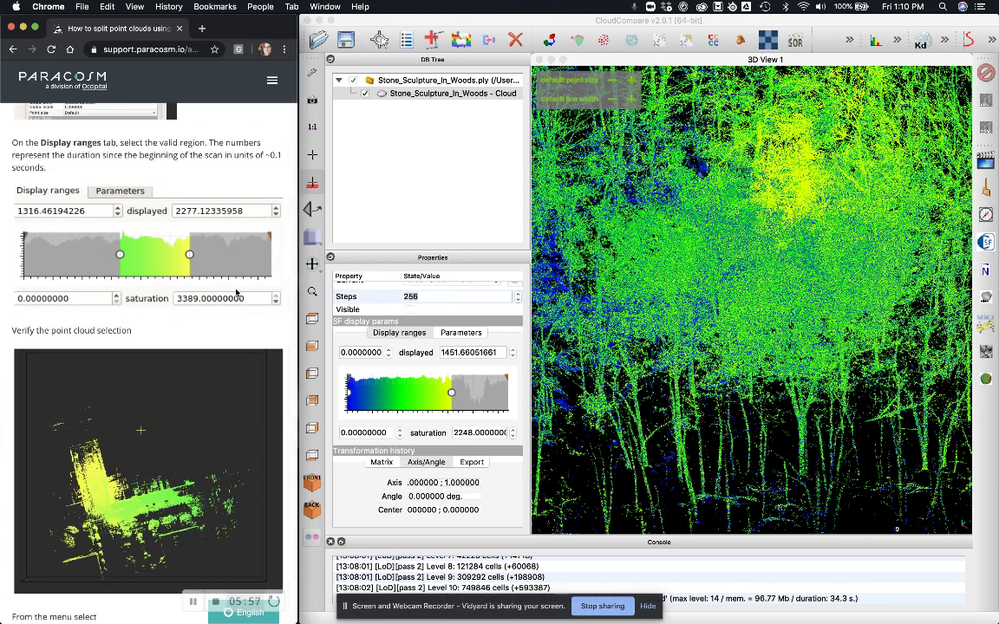
scroll(150, 300, "up", 3)
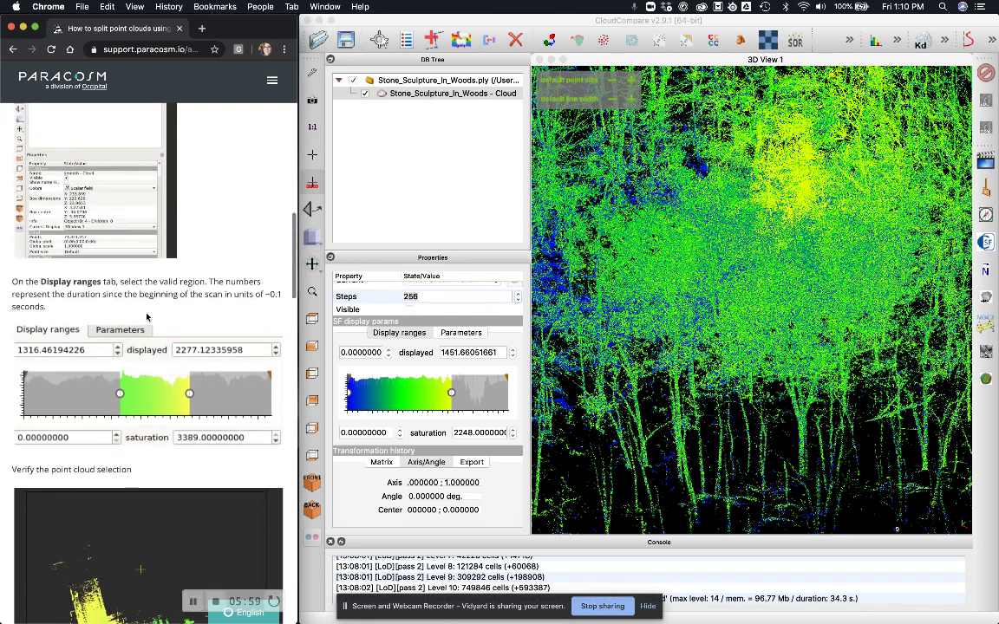
scroll(147, 318, "down", 10)
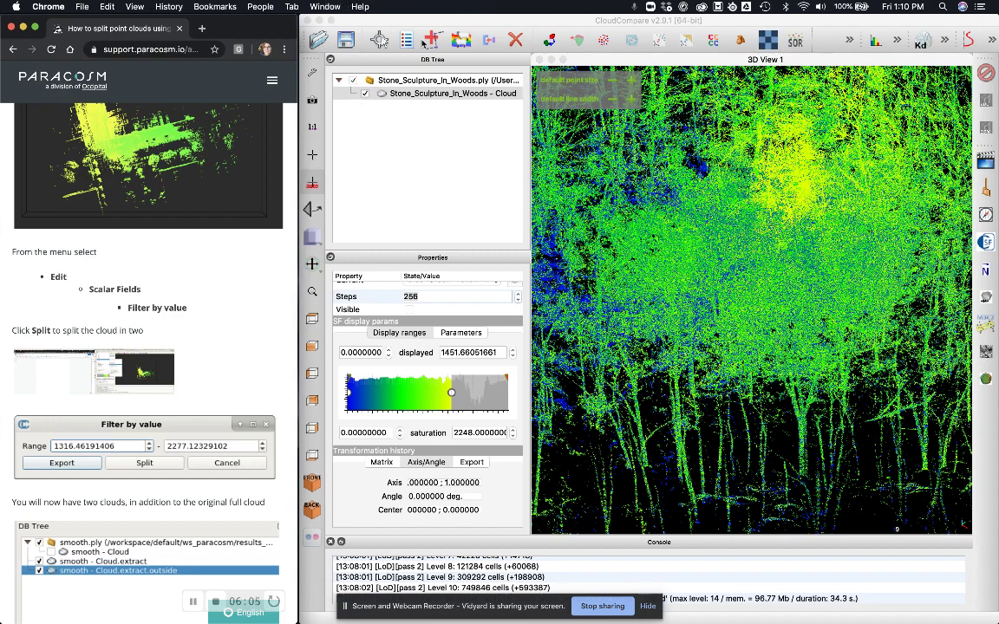
left_click(372, 23)
left_click(137, 6)
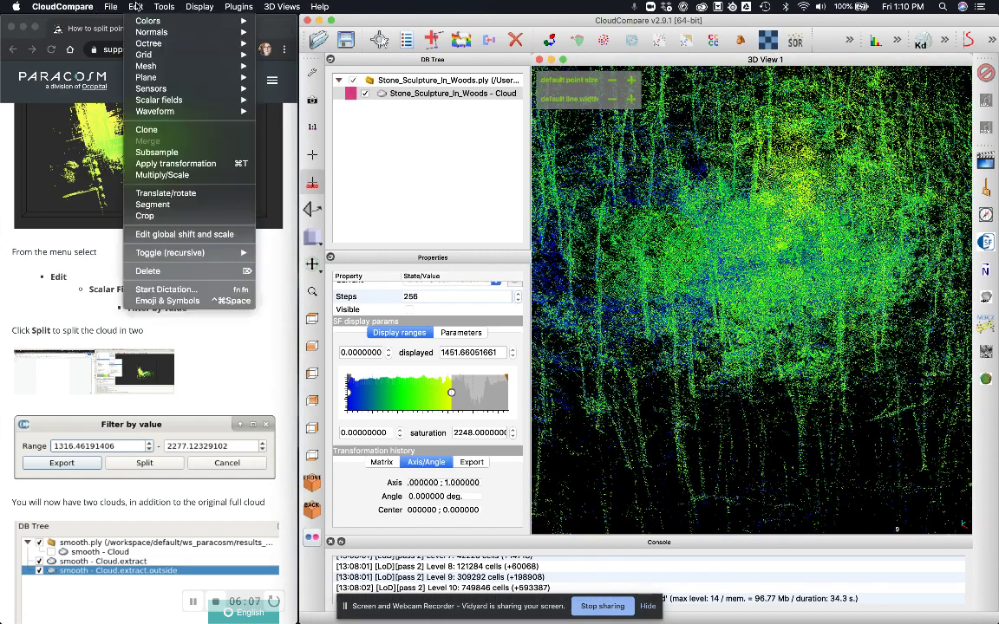
mouse_move(170, 101)
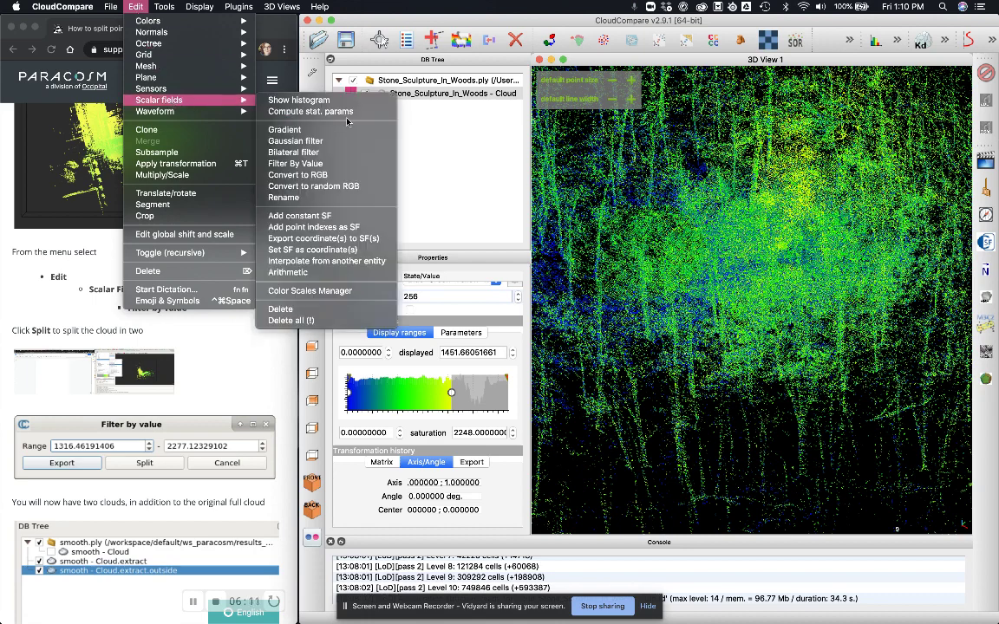
left_click(304, 152)
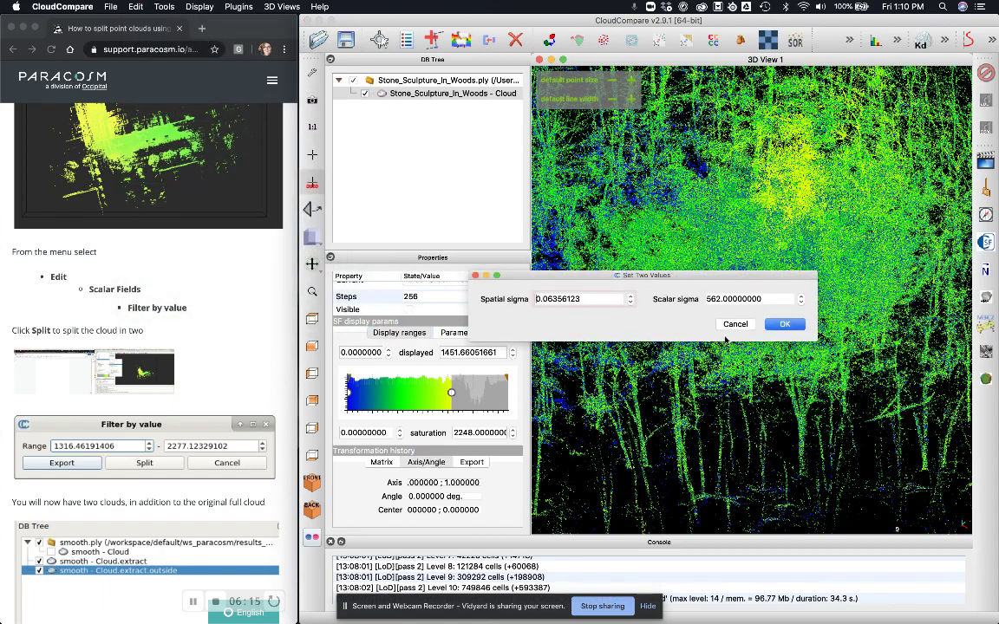
left_click(736, 323)
- Filter the cloud's scalar field by value and split it in two at the range 0 to 1451.66052246, consulting the article on the resulting clouds
left_click(134, 7)
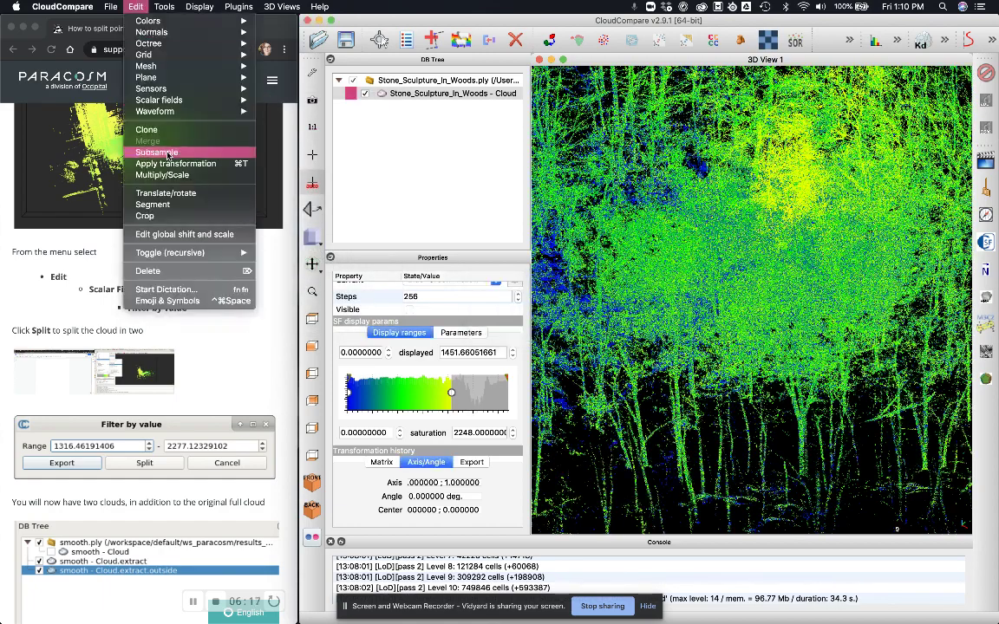
mouse_move(166, 100)
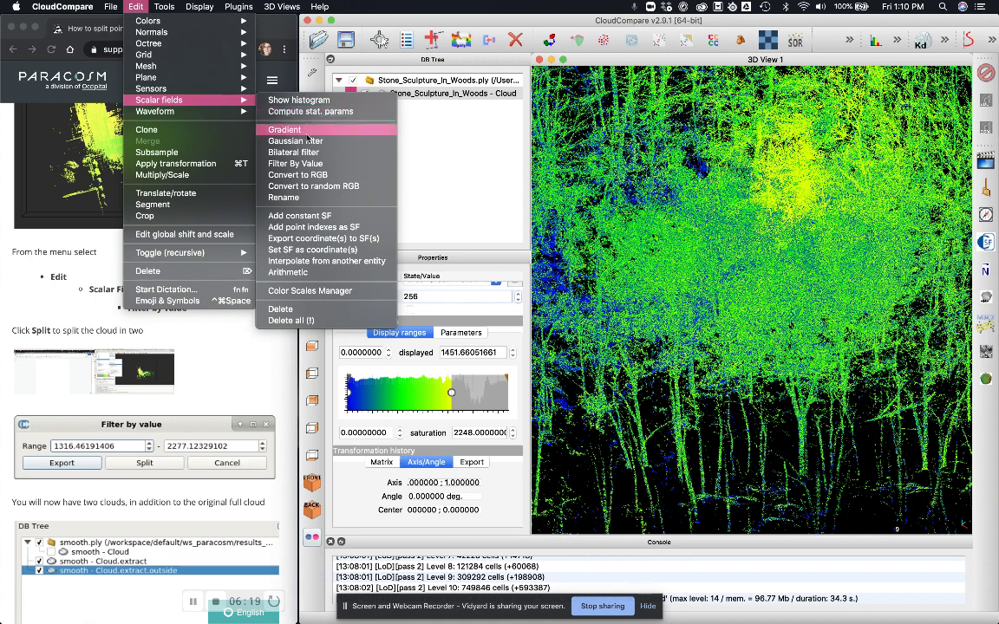
left_click(298, 164)
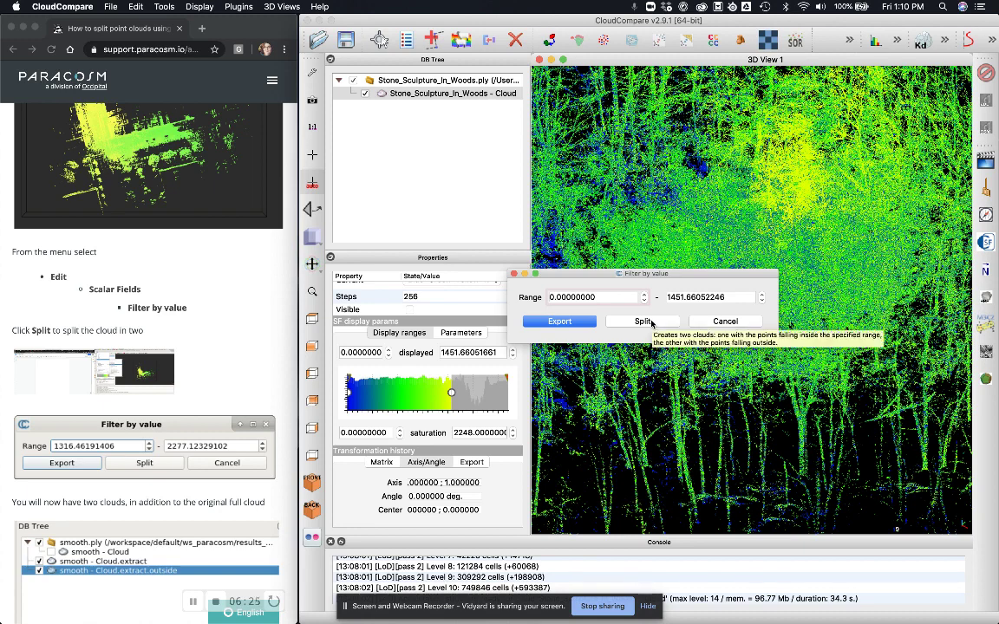
left_click(168, 410)
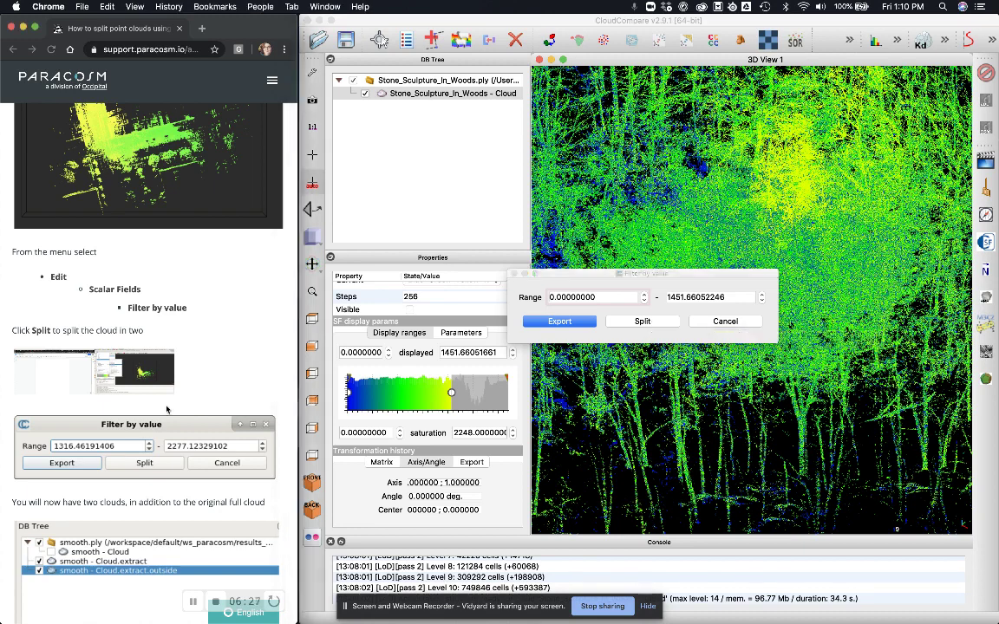
scroll(168, 409, "down", 5)
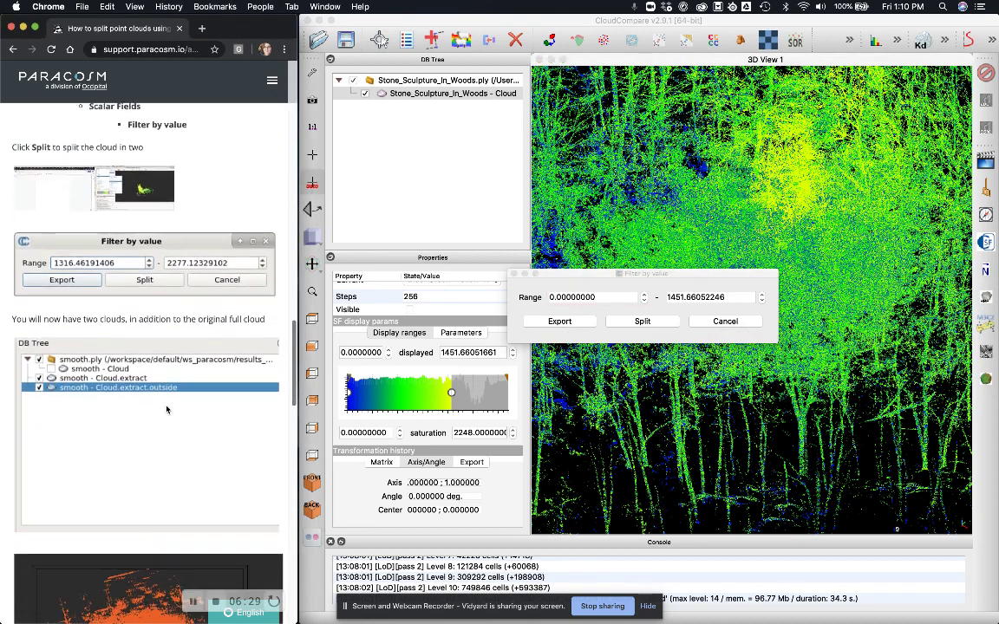
left_click(640, 321)
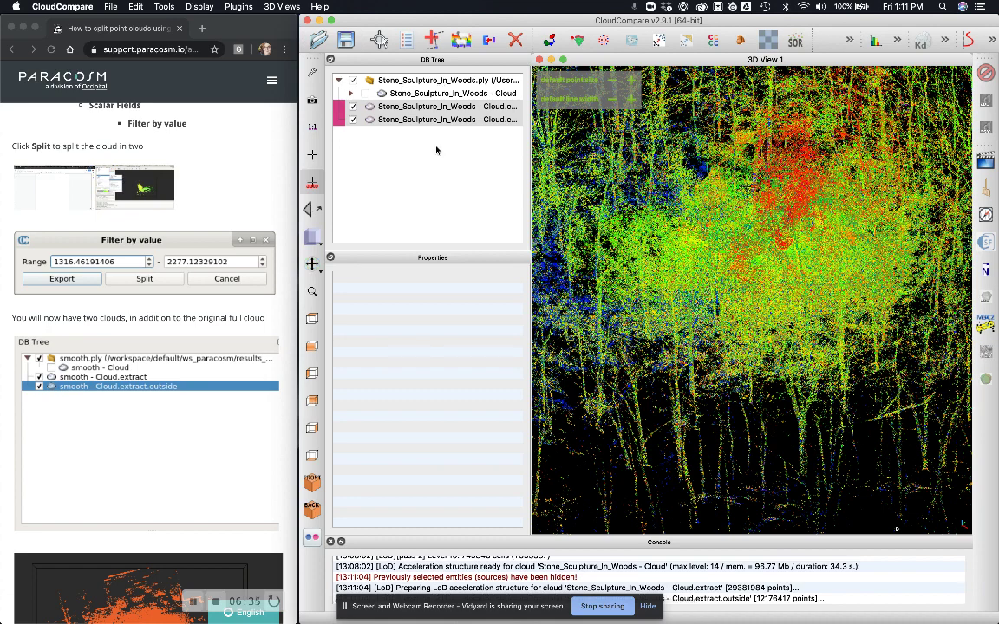
scroll(161, 347, "down", 10)
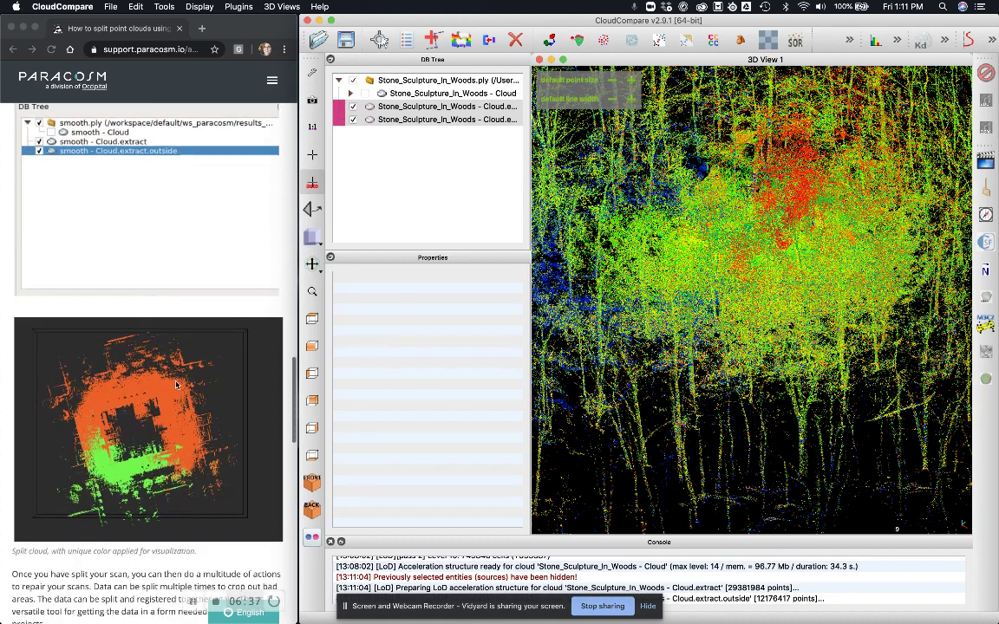
- Read the article's closing section on the split result and examine both split clouds as a whole from several angles
scroll(176, 387, "up", 2)
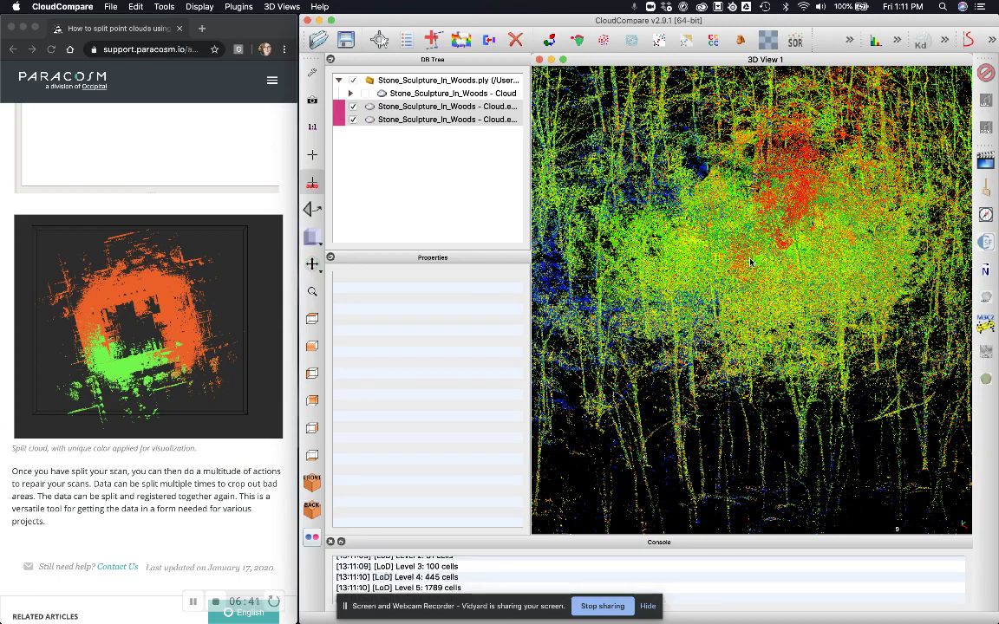
scroll(751, 262, "down", 5)
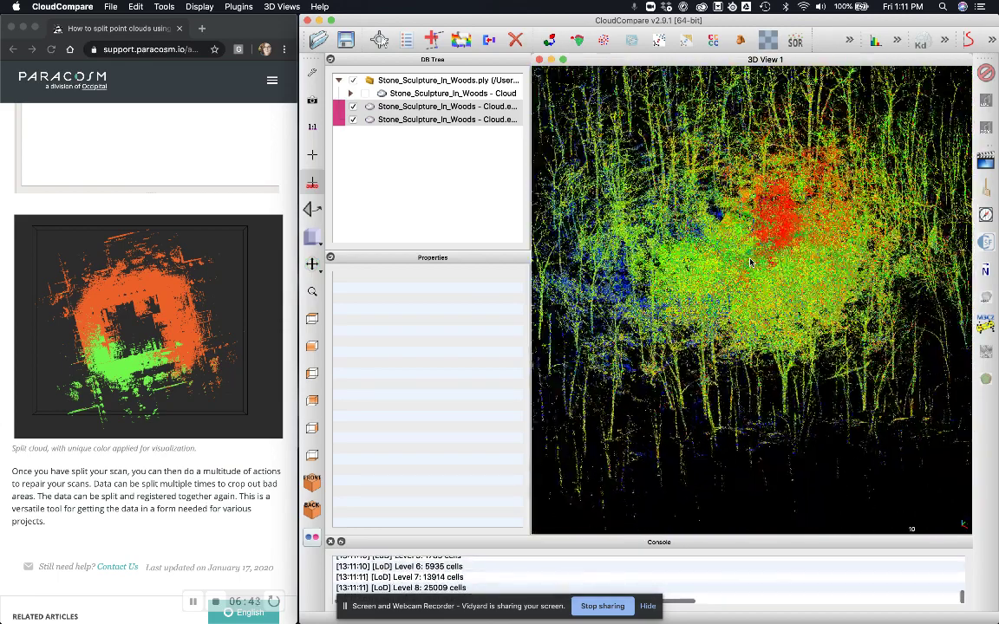
scroll(751, 262, "down", 4)
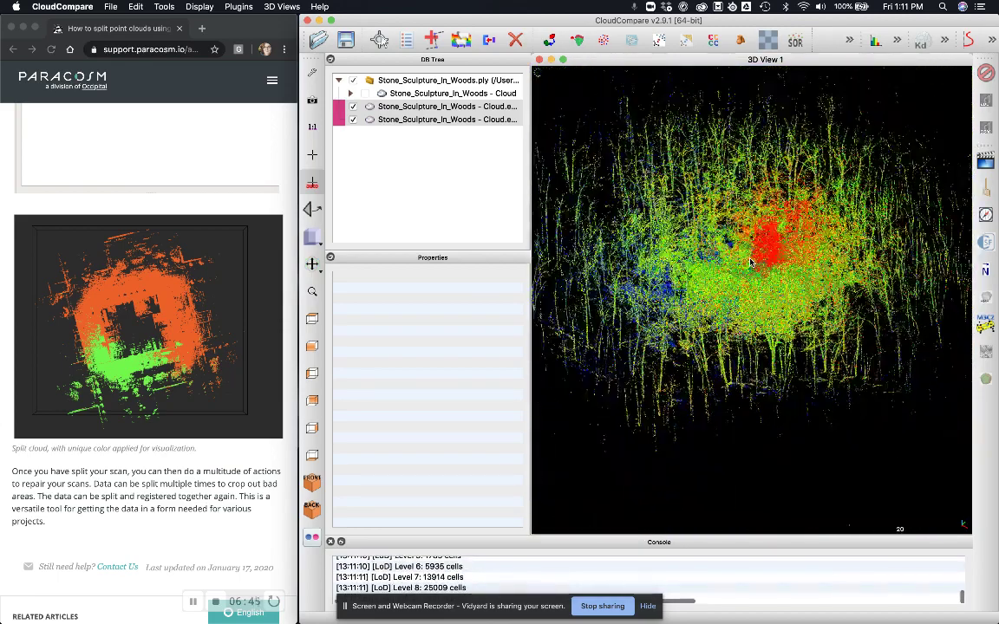
scroll(751, 261, "down", 5)
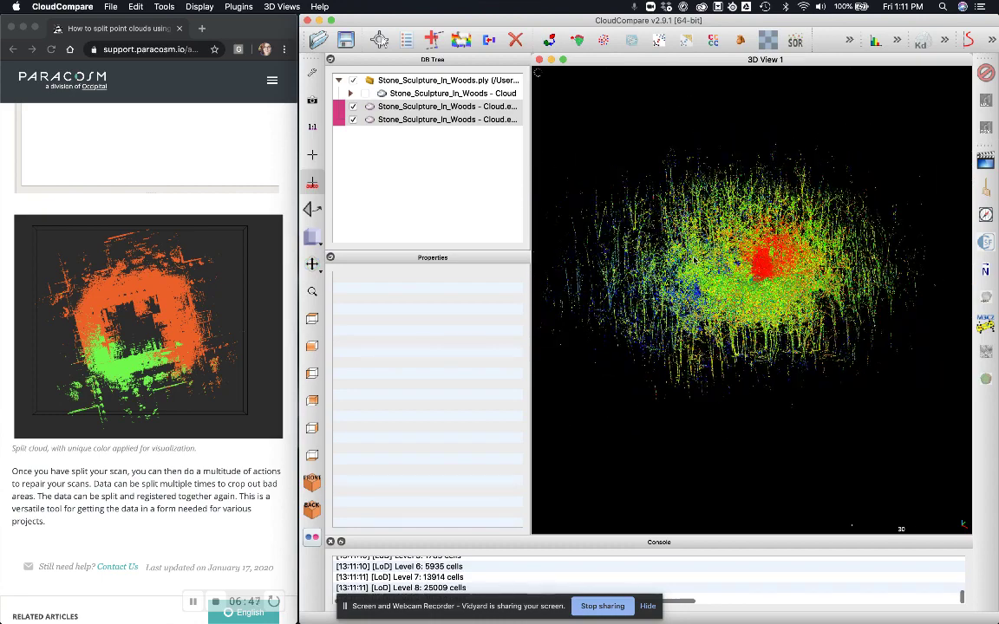
left_click_drag(680, 274, 710, 229)
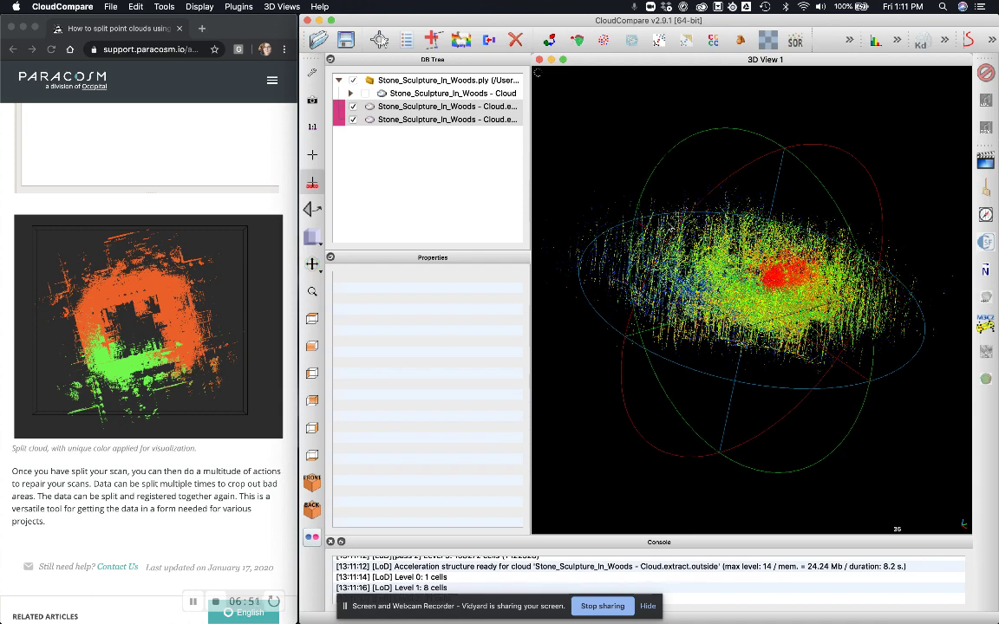
left_click_drag(720, 260, 775, 240)
mouse_move(751, 339)
left_mouse_down()
mouse_move(756, 320)
mouse_move(736, 339)
left_mouse_up()
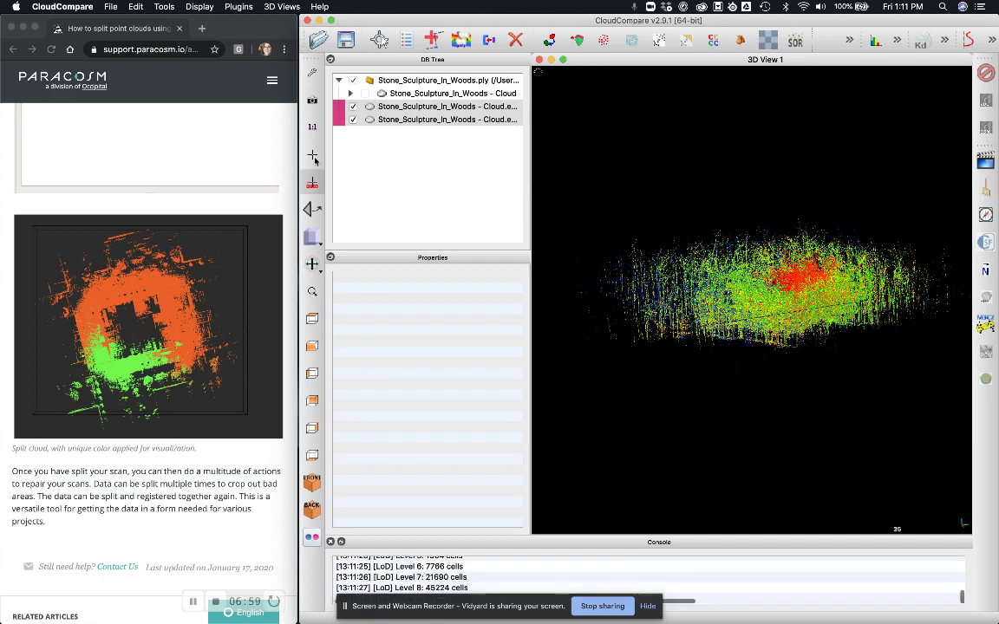
- Toggle the visibility of the two split clouds to isolate the outside-range cloud and examine it from another angle
left_click(353, 119)
left_click(353, 105)
left_click(353, 106)
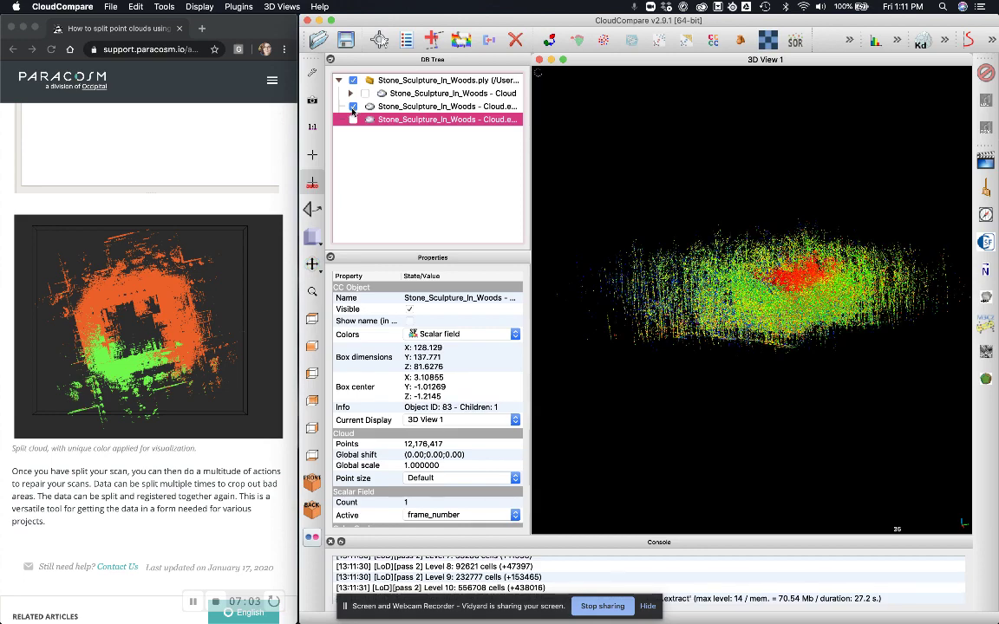
left_click_drag(685, 386, 789, 316)
left_click(353, 120)
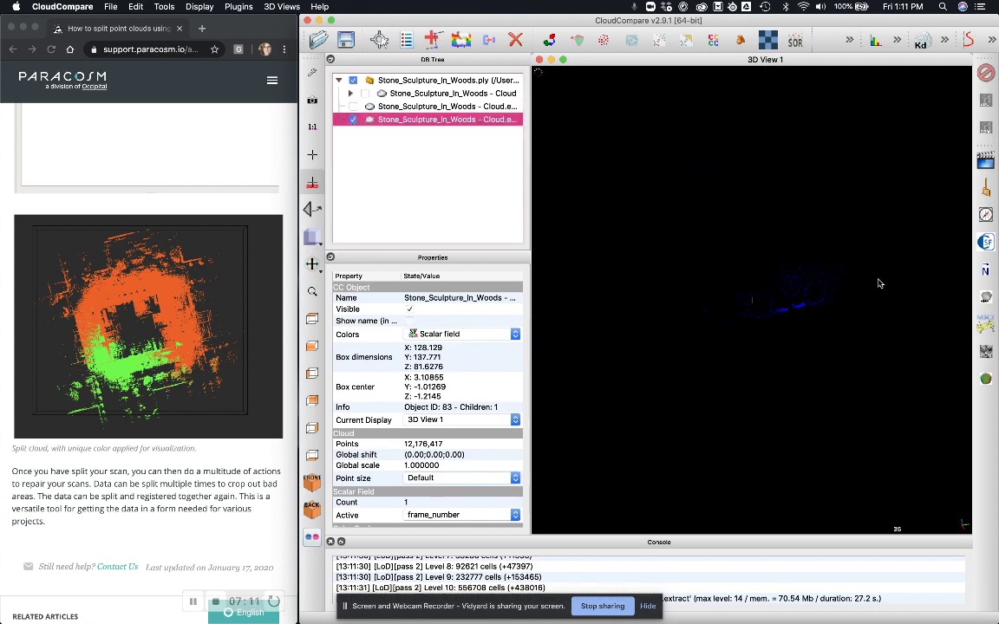
left_click_drag(825, 285, 831, 249)
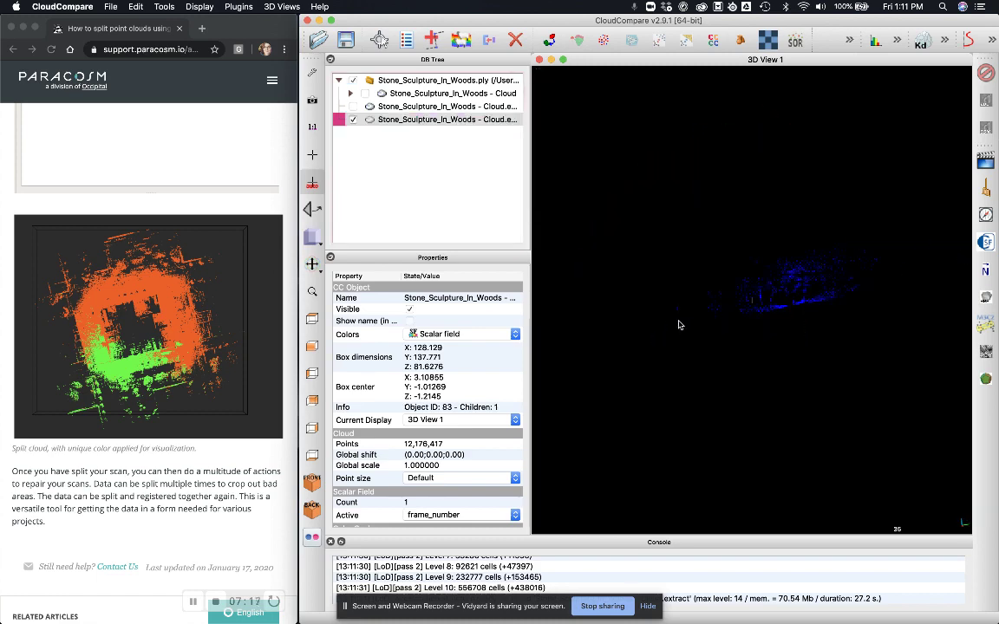
- Hide the outside-range cloud and show only the extracted in-range cloud, consulting the article's notes on repairing split scans
left_click(417, 105)
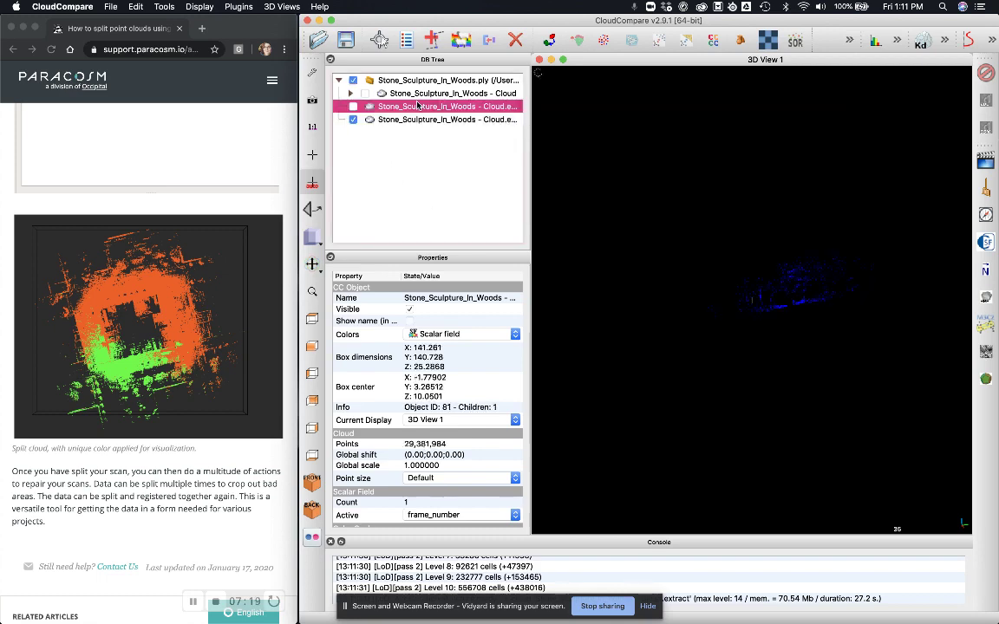
left_click(353, 118)
left_click(353, 106)
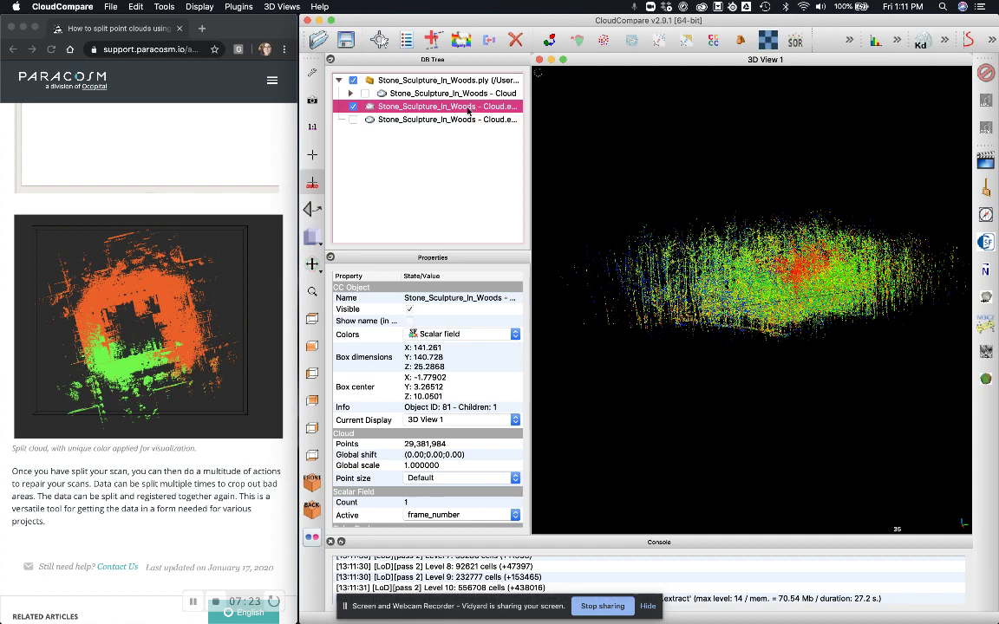
scroll(179, 509, "down", 1)
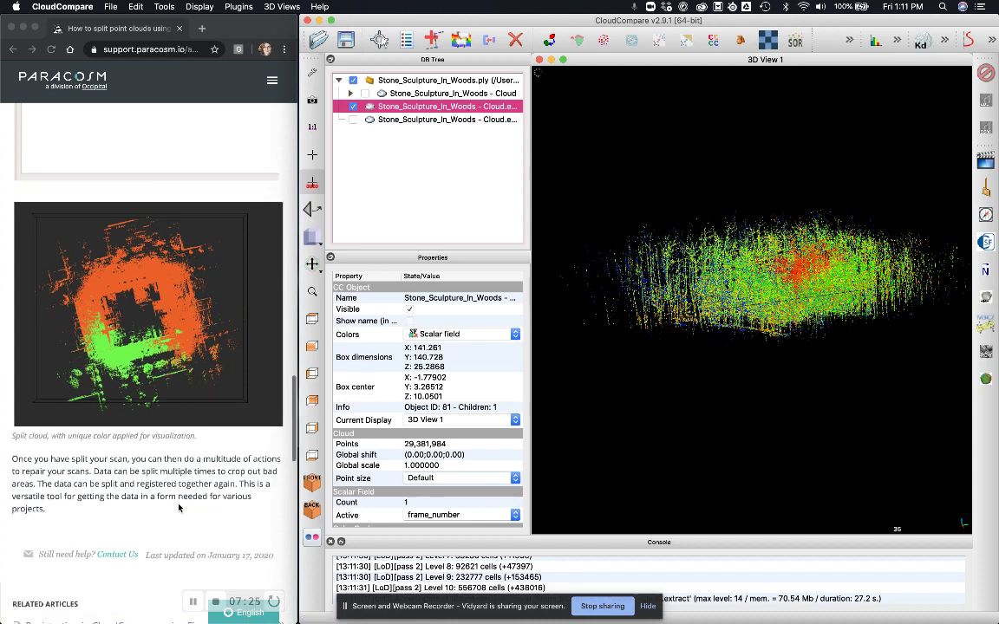
scroll(179, 509, "down", 1)
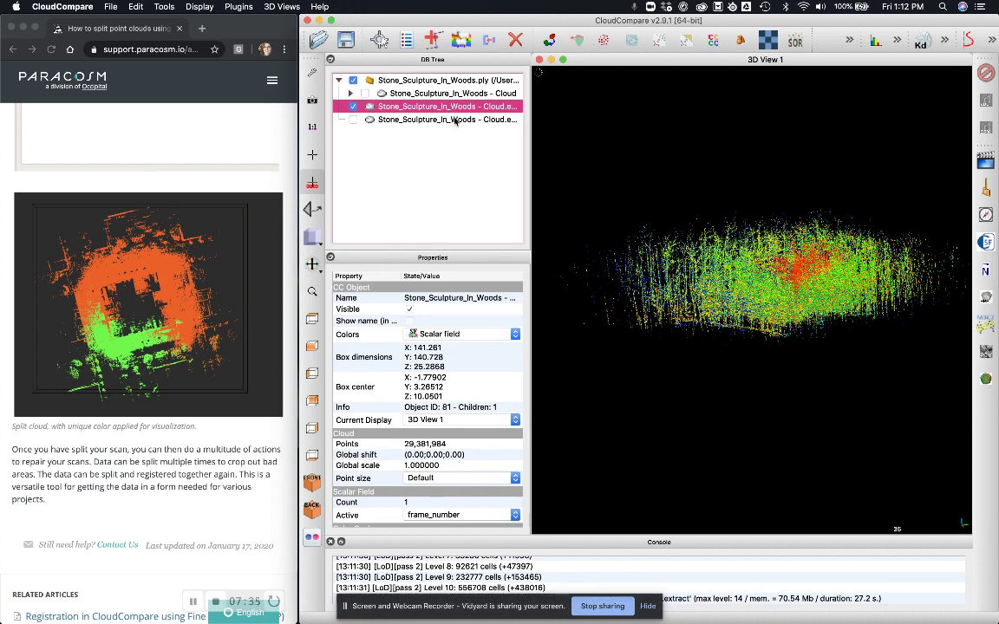
- Temporarily show the outside-range cloud together with the in-range cloud to compare them, leaving only the in-range cloud displayed
left_click(354, 120)
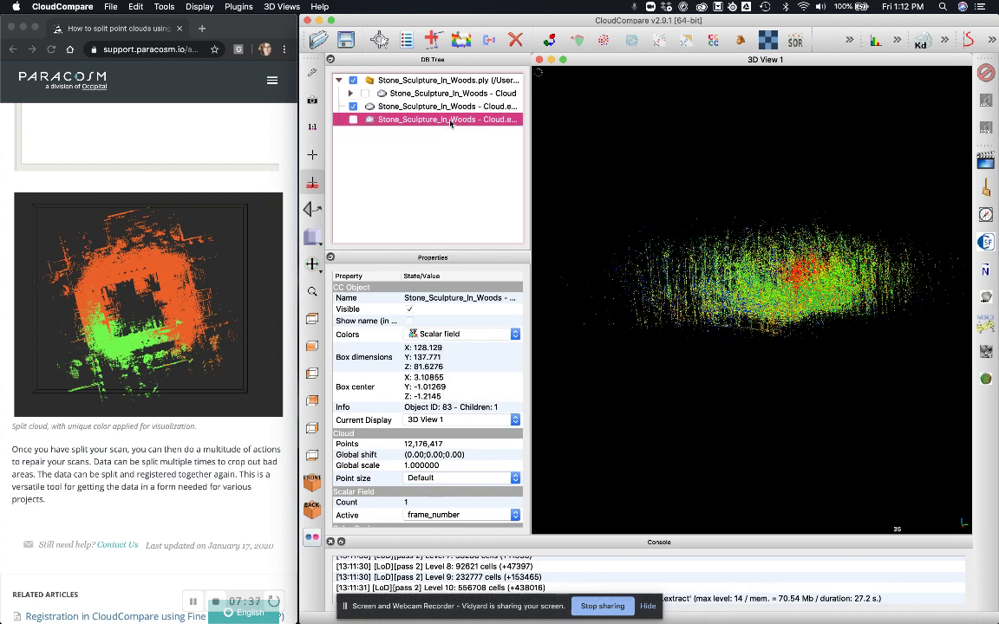
left_click(353, 121)
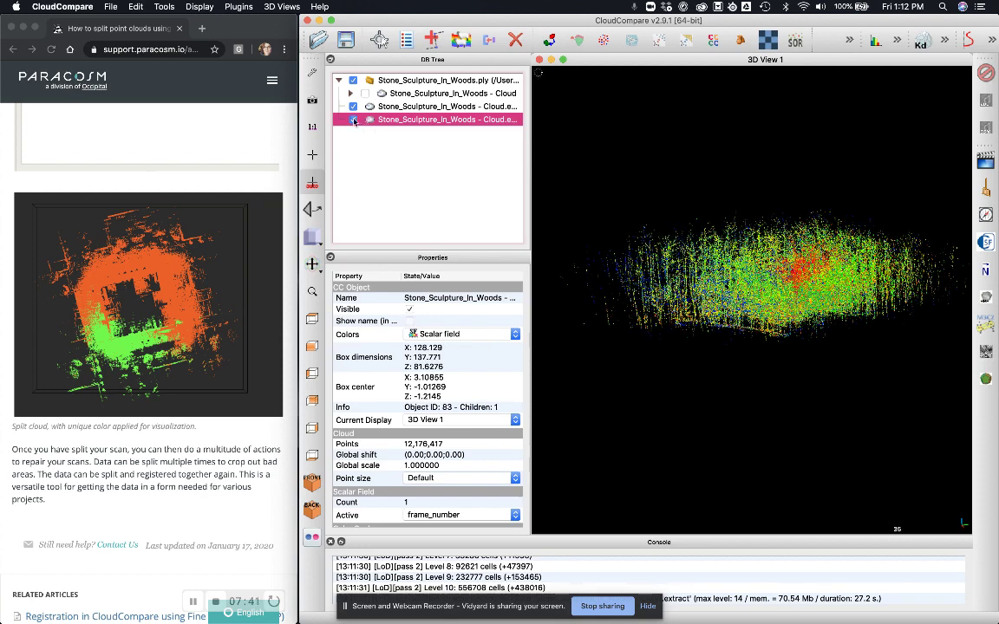
left_click(353, 120)
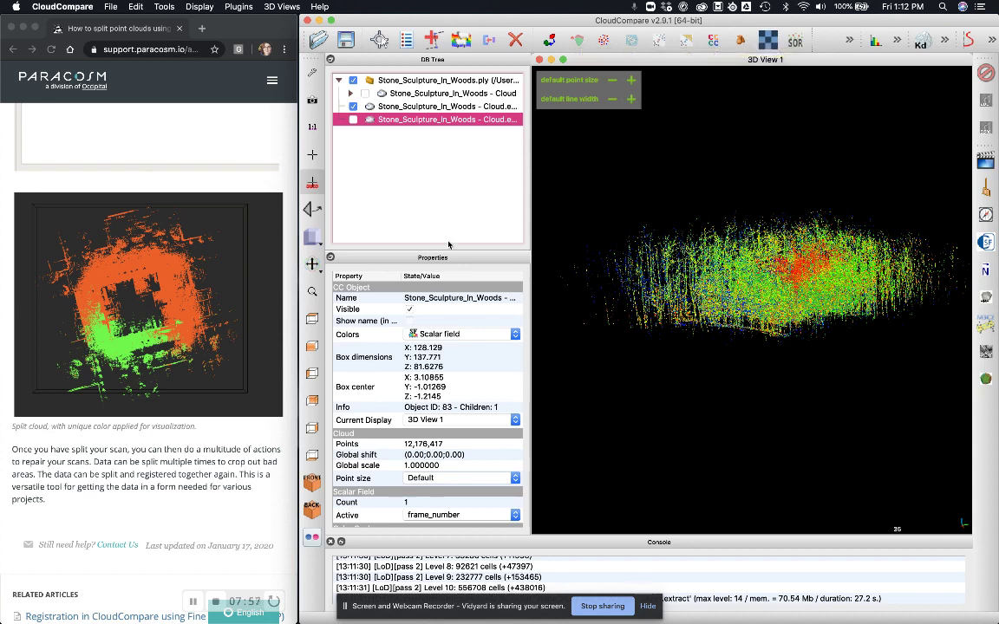
- Set the colour display to RGB for the outside-range cloud and for the extracted in-range cloud
left_click(515, 335)
left_click(429, 321)
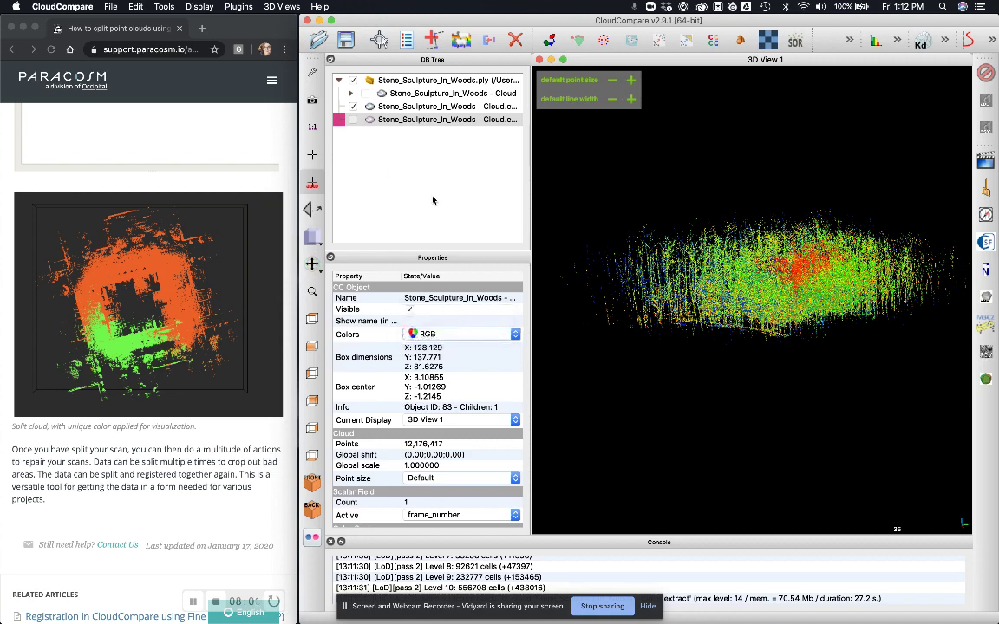
left_click(512, 336)
left_click(486, 339)
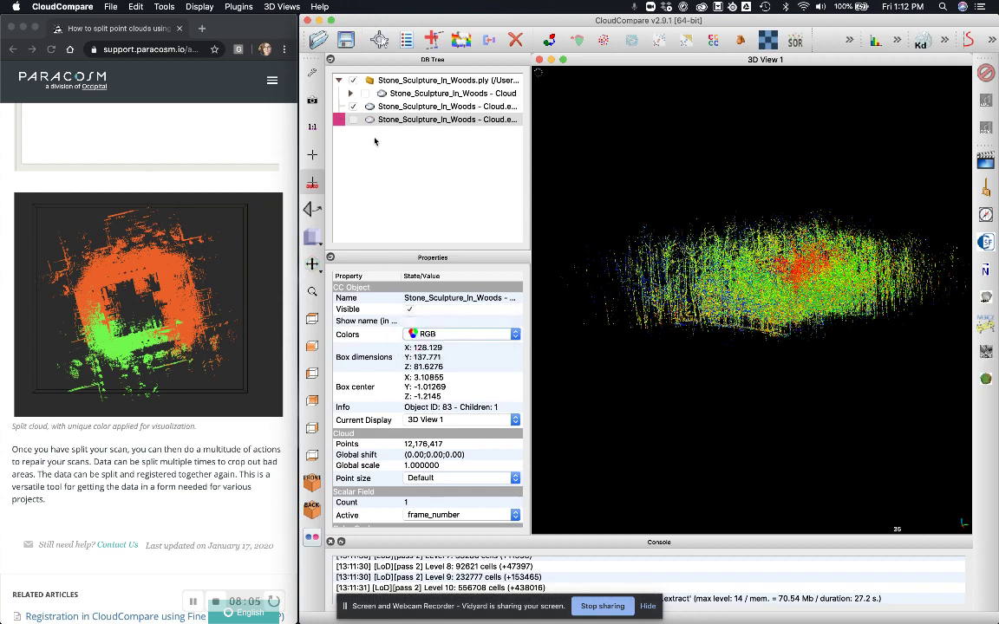
left_click(360, 106)
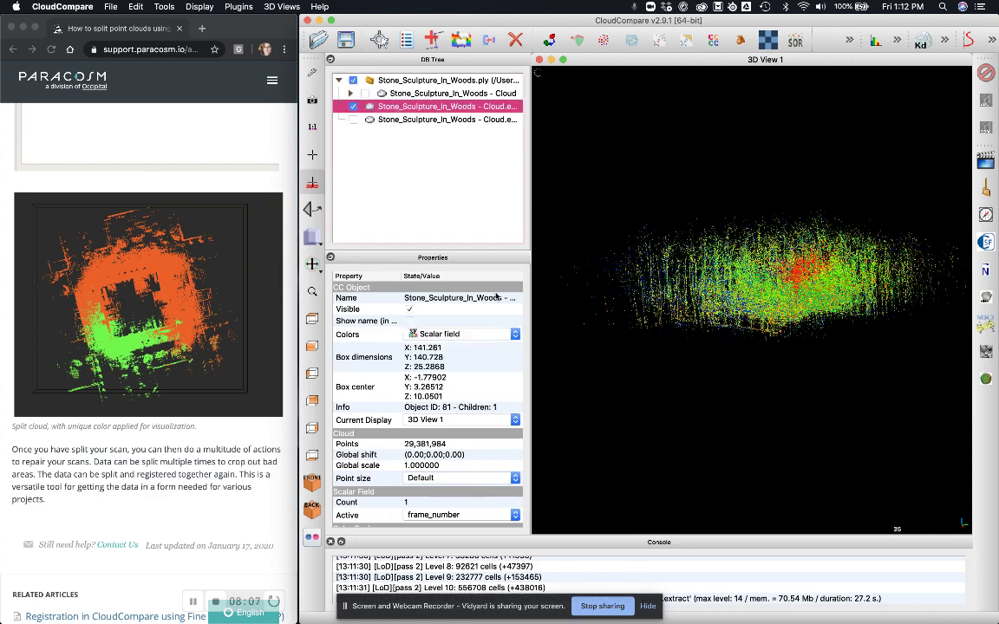
left_click(515, 336)
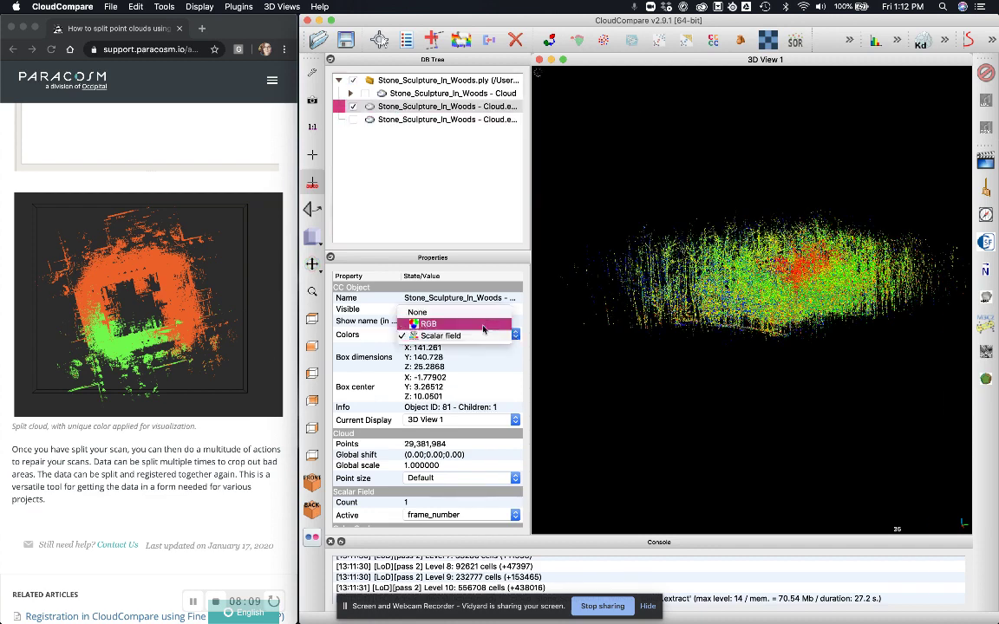
left_click(434, 322)
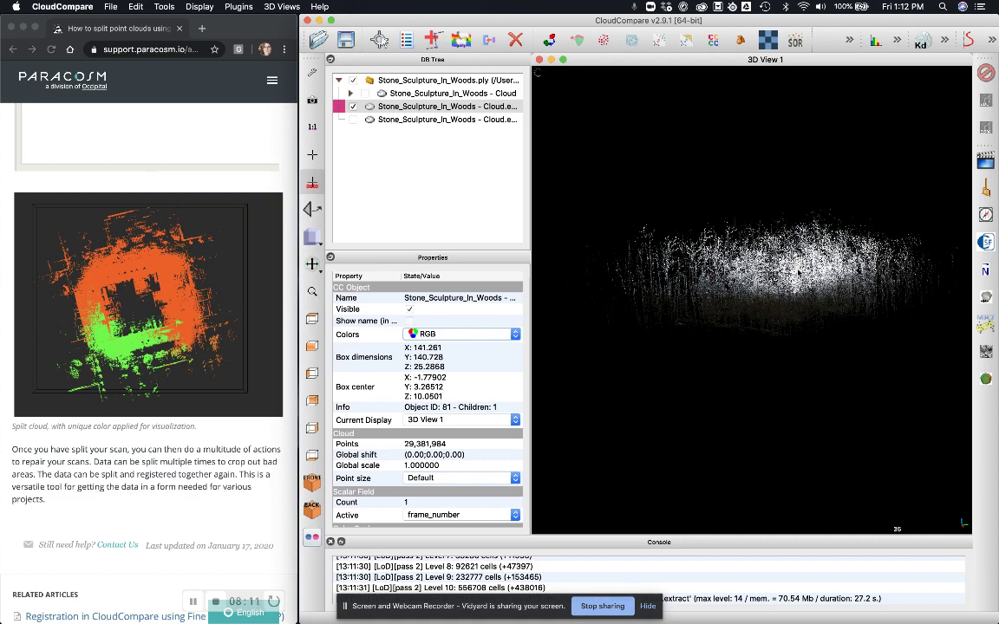
- Examine the RGB-coloured in-range cloud from several angles and up close, checking the trees and the ground for misalignment
left_click_drag(776, 314, 850, 217)
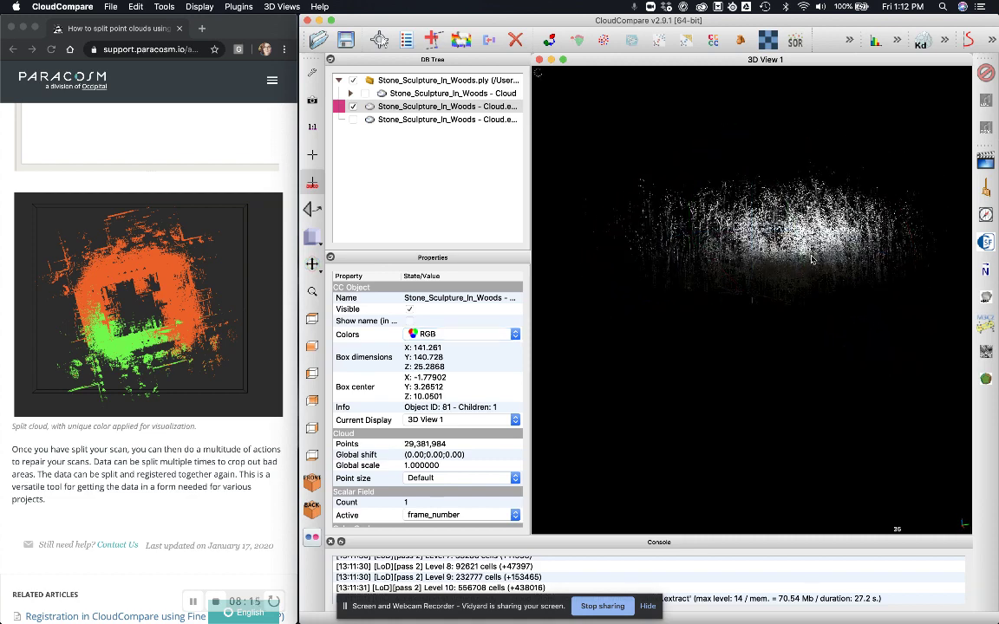
scroll(812, 258, "down", 2)
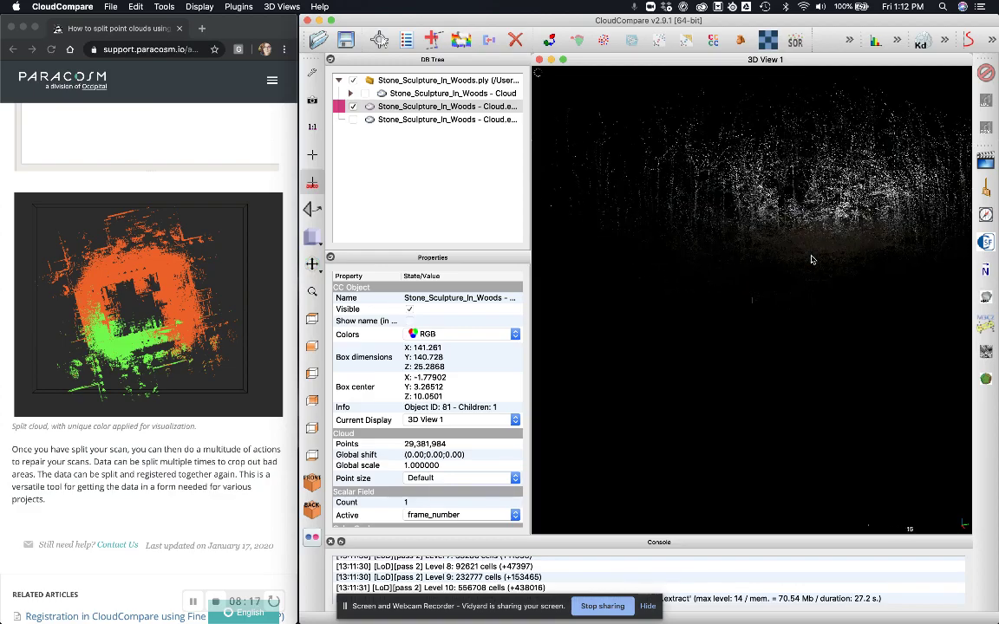
left_click_drag(812, 258, 916, 144)
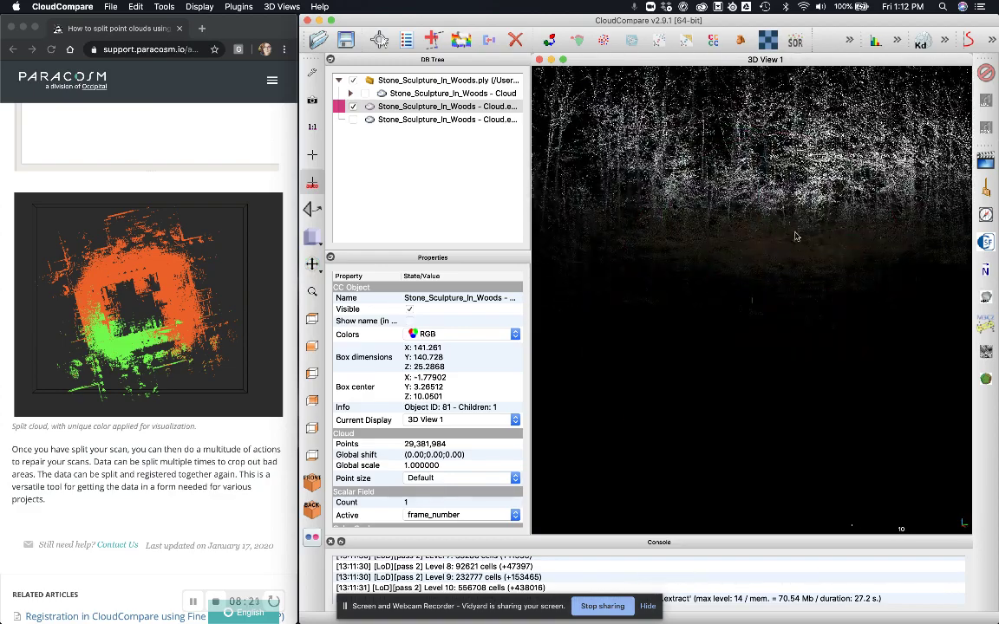
scroll(796, 236, "down", 3)
scroll(796, 236, "up", 4)
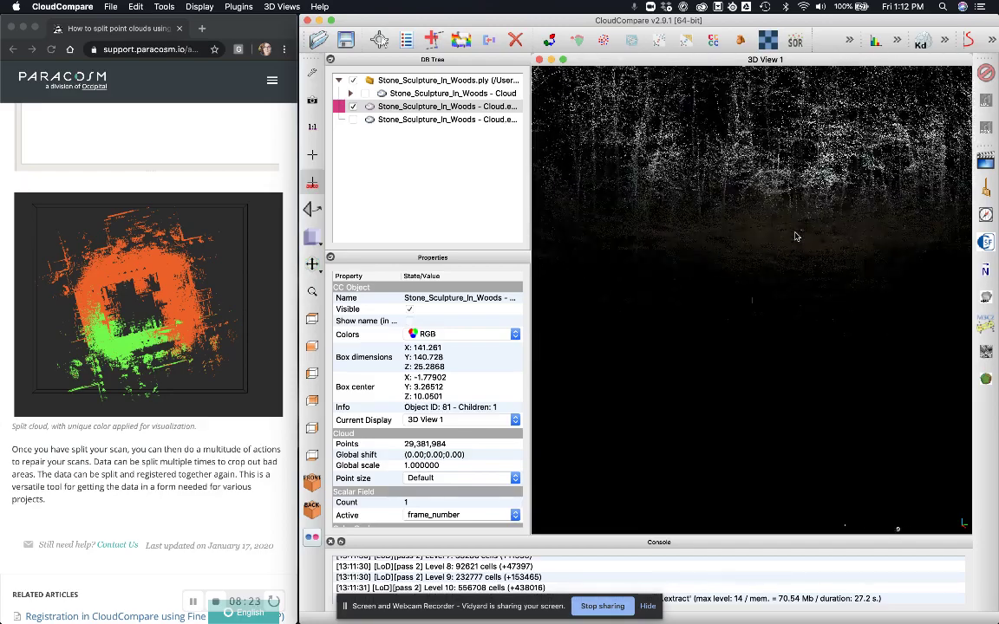
left_click_drag(796, 236, 889, 188)
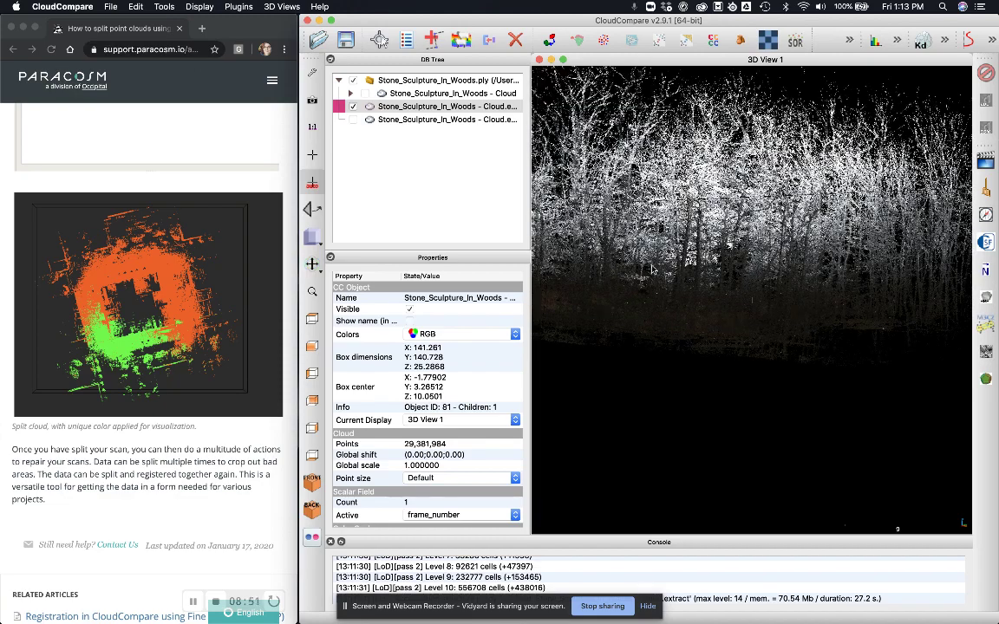
left_click_drag(764, 265, 759, 300)
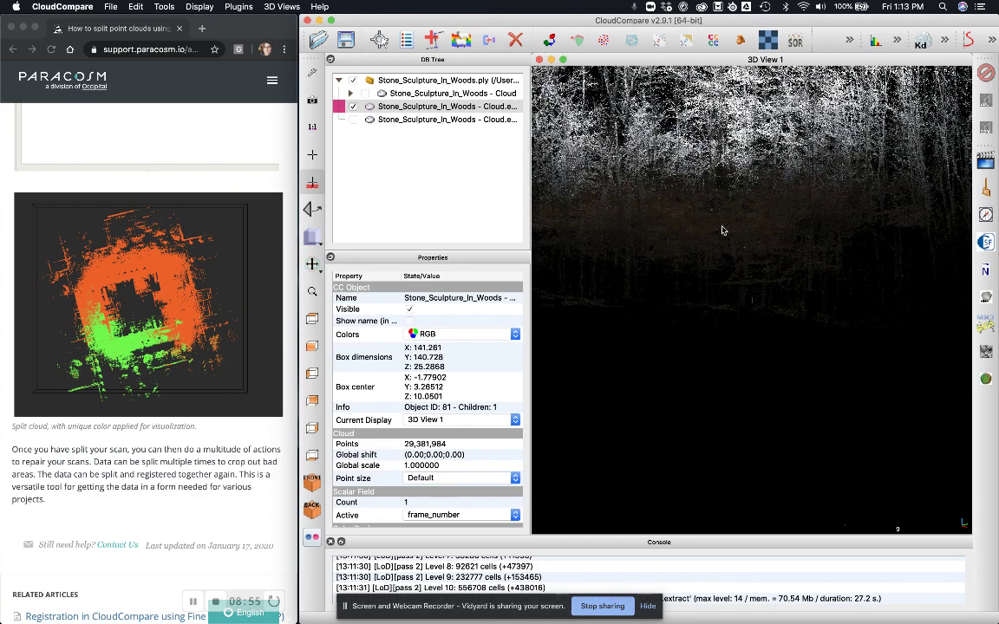
scroll(729, 211, "up", 7)
scroll(728, 212, "down", 5)
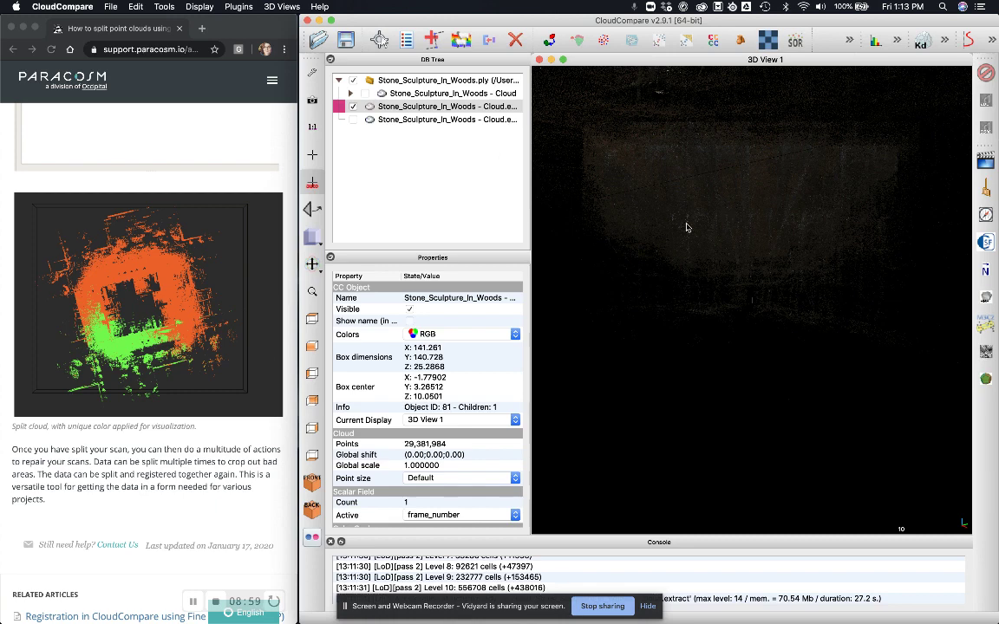
left_click(284, 48)
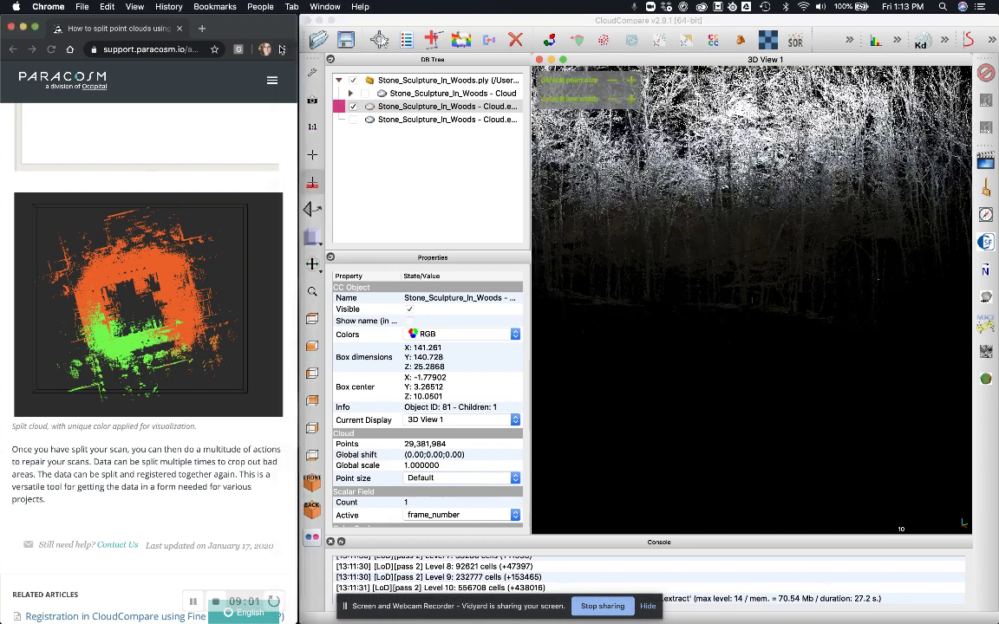